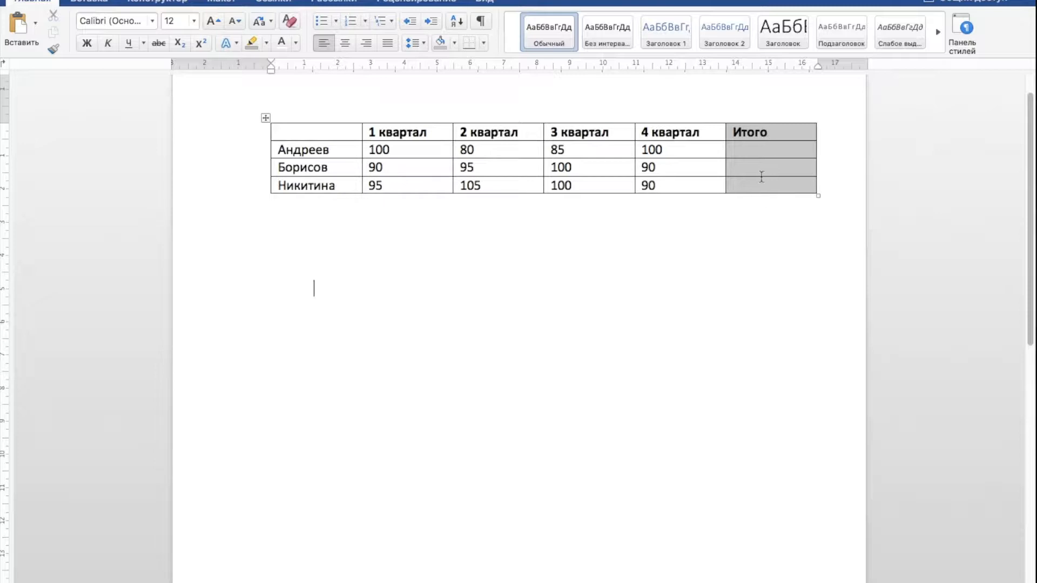
click(762, 153)
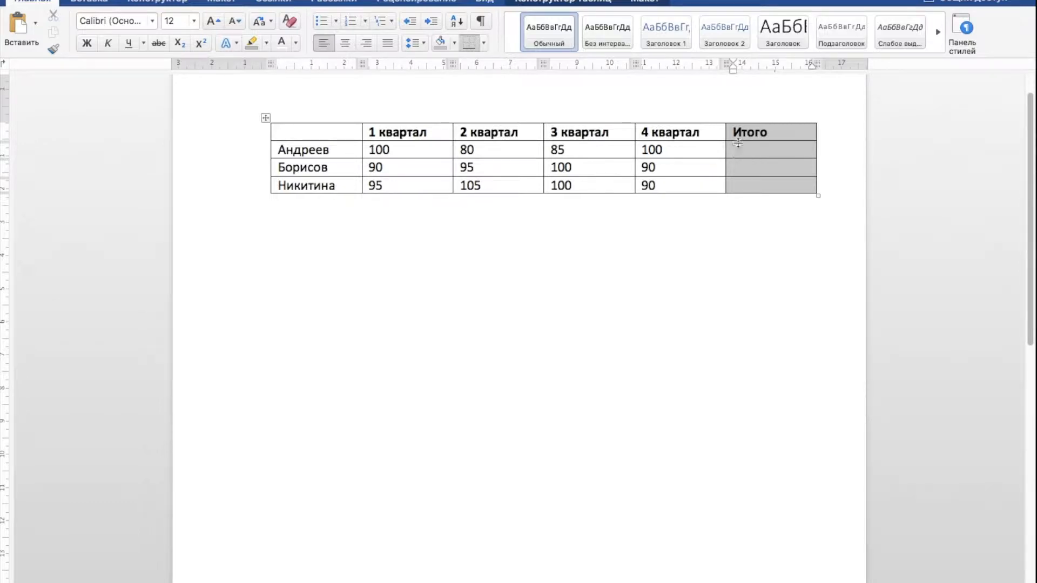
click(461, 257)
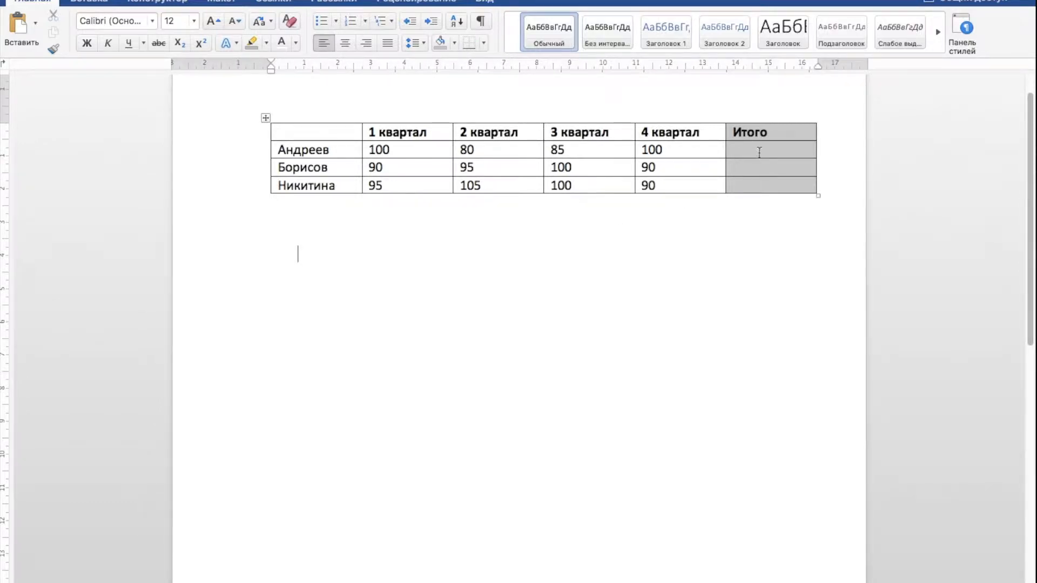
click(509, 162)
click(358, 133)
click(610, 133)
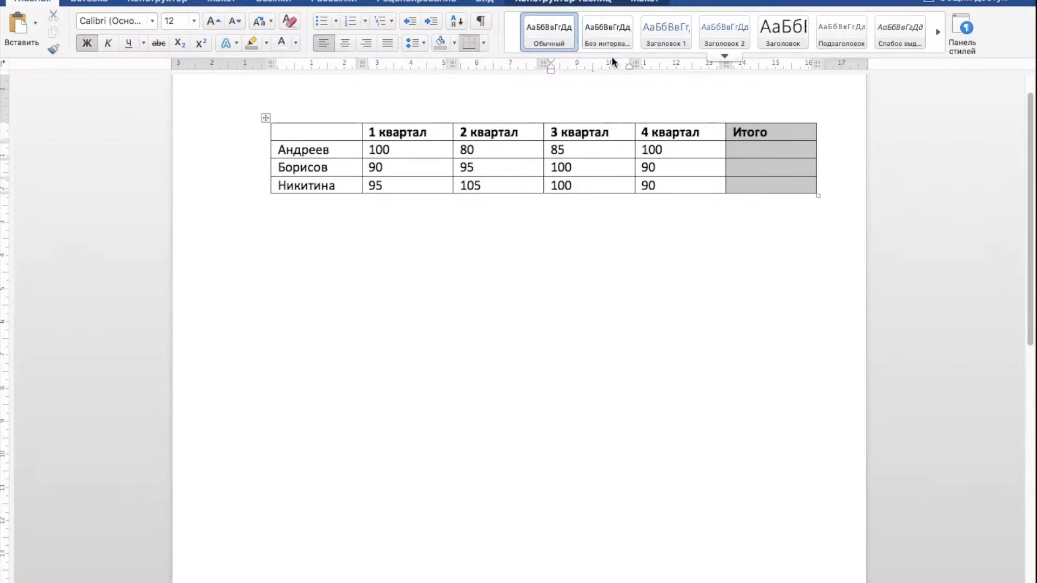
Step: Insert the formula =SUM(LEFT) into the "Итого" cell of the first data row
click(649, 3)
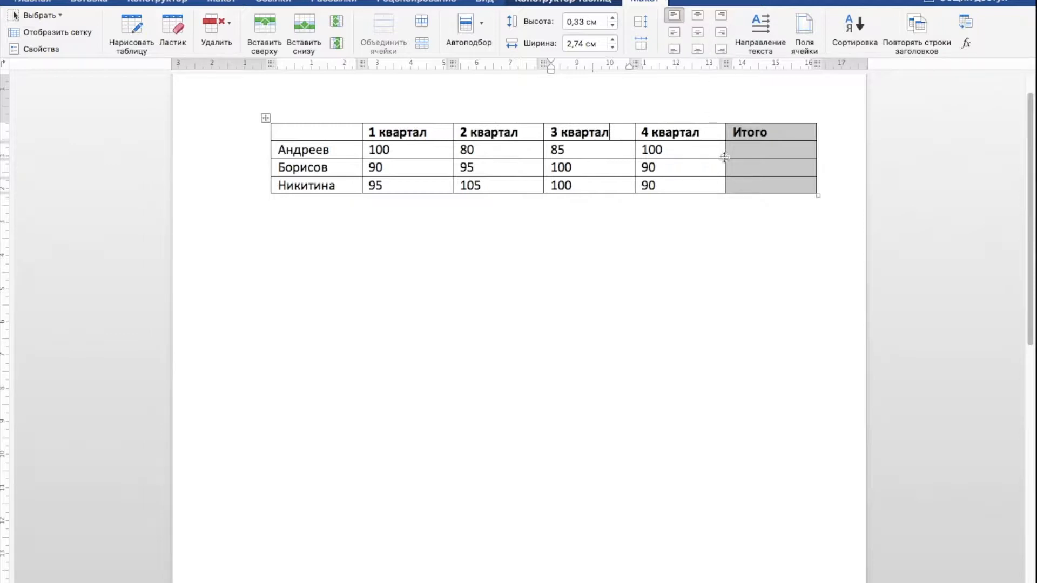
click(751, 148)
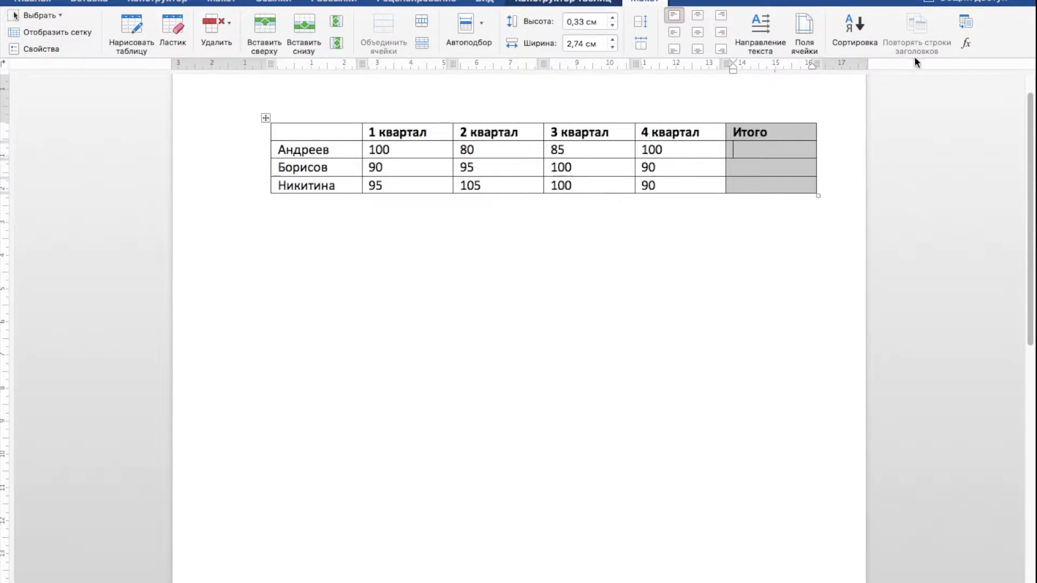
click(966, 43)
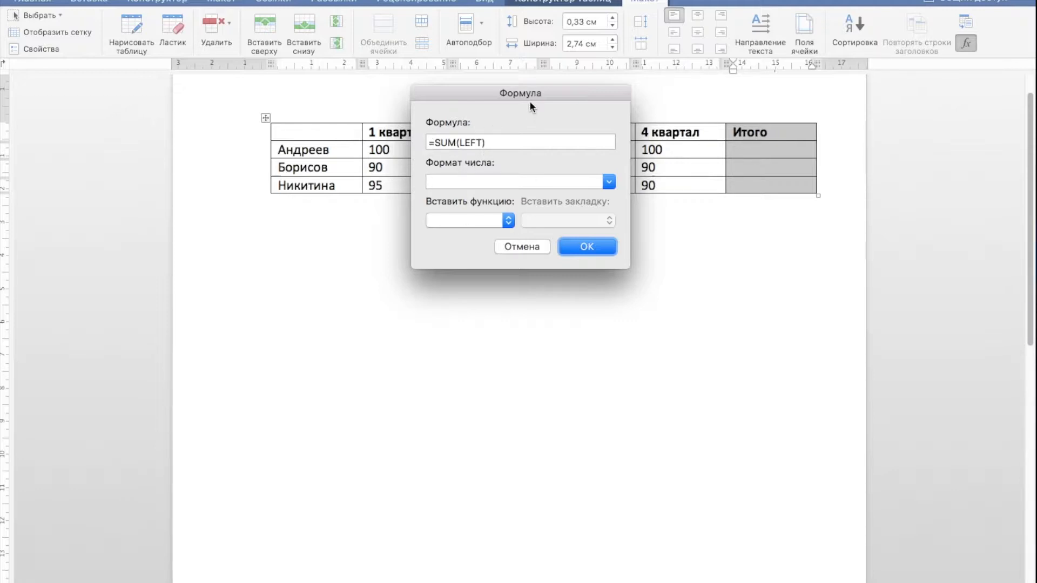
drag(530, 93, 548, 210)
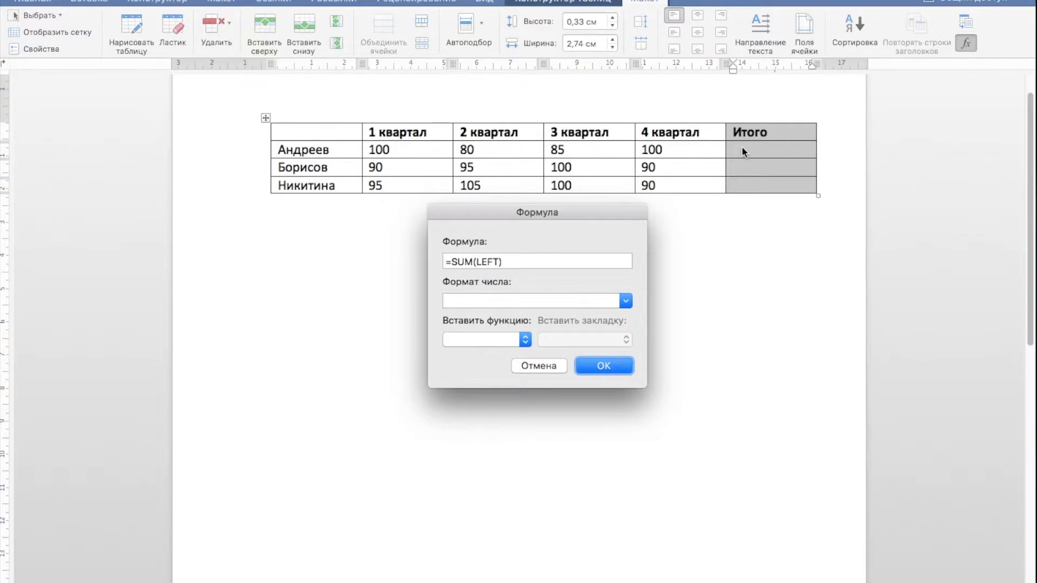
click(603, 367)
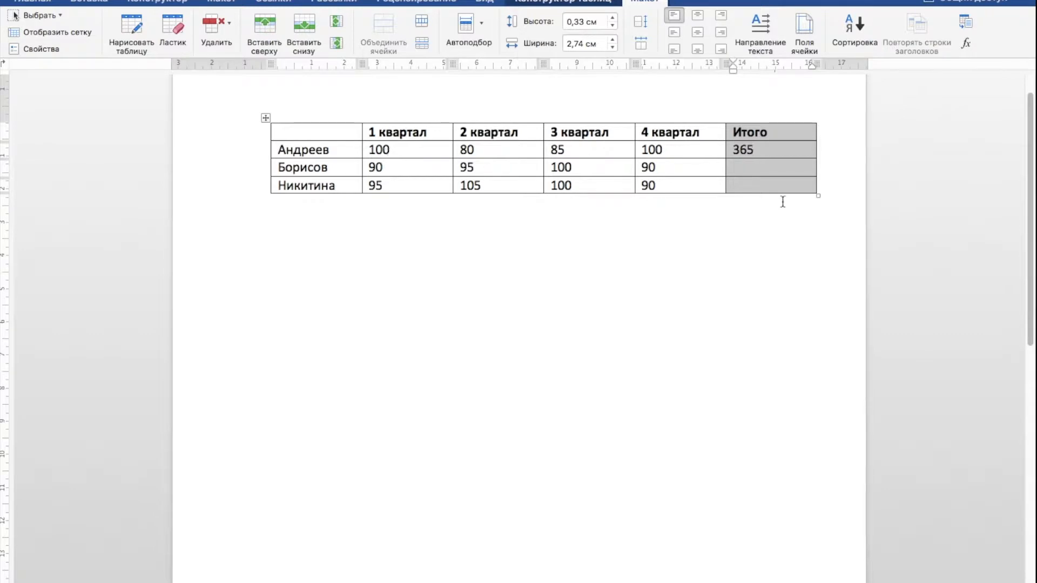
click(756, 168)
click(755, 151)
click(967, 44)
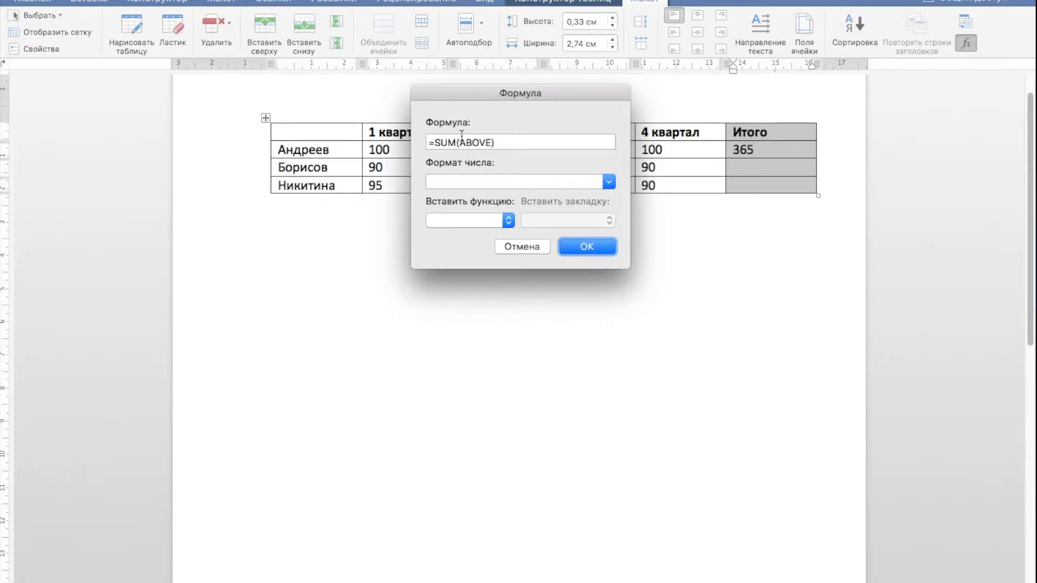
click(517, 250)
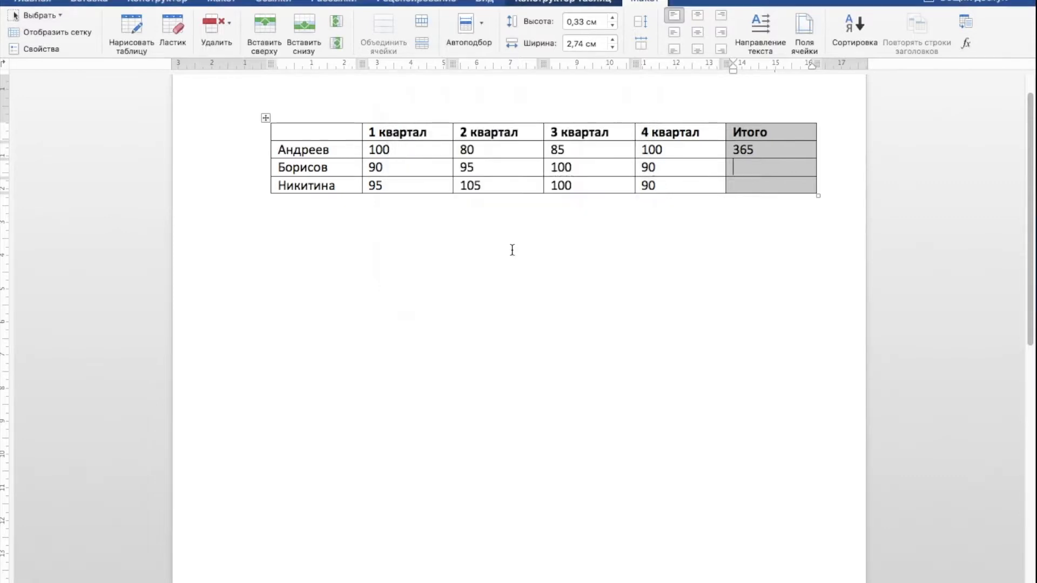
Step: Set the font colour of the hidden white lines below the table to black
drag(277, 209, 321, 312)
click(32, 2)
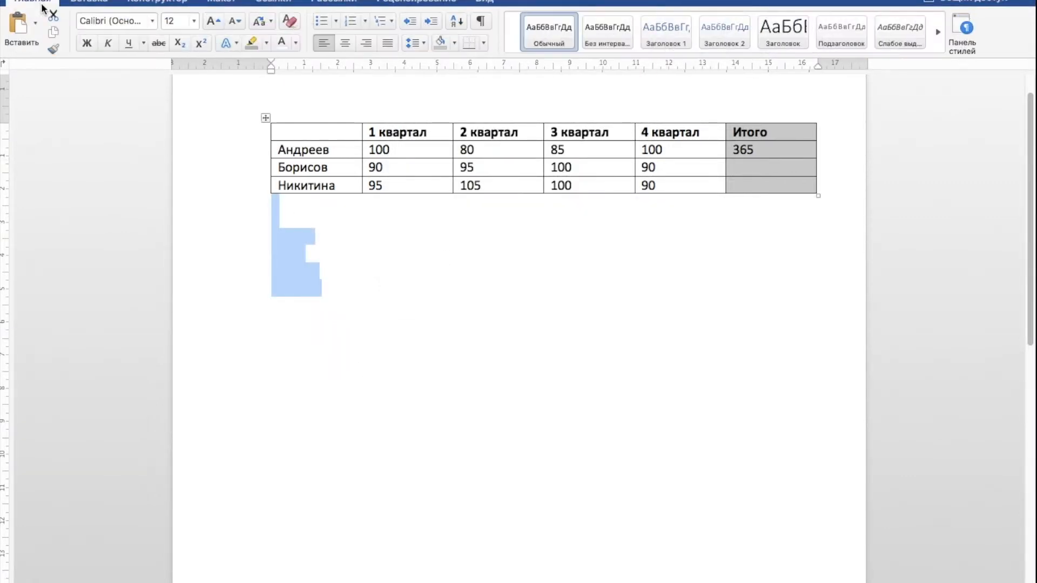
click(296, 44)
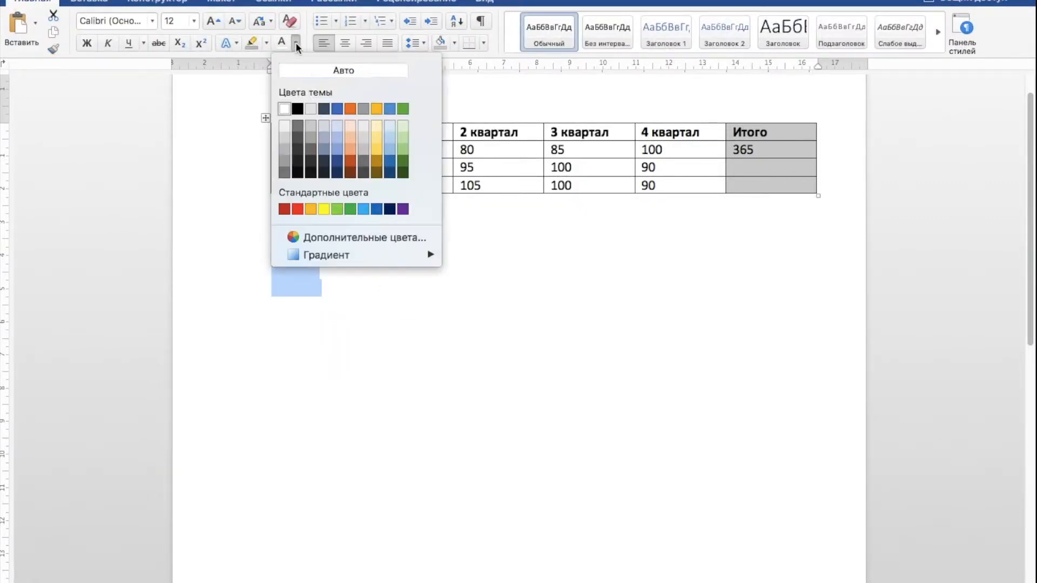
click(298, 109)
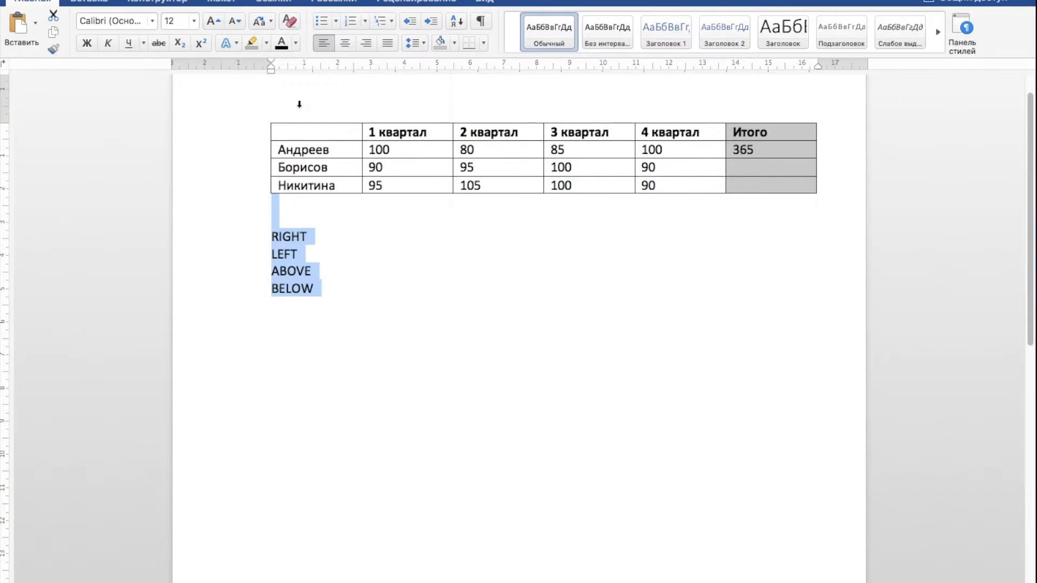
click(365, 276)
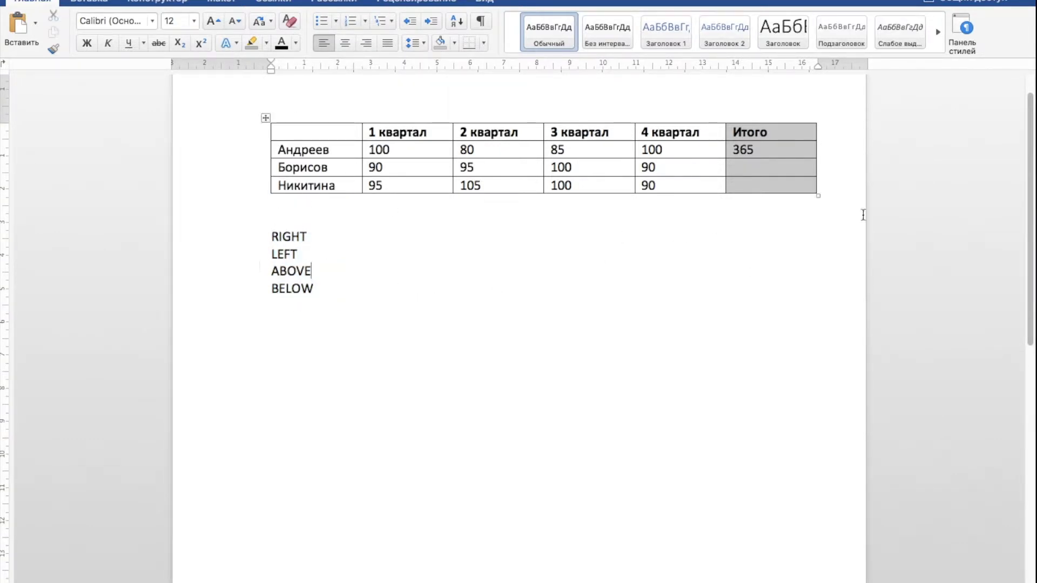
Step: Insert the formula =SUM(left) into the "Итого" cell of the second data row
click(763, 168)
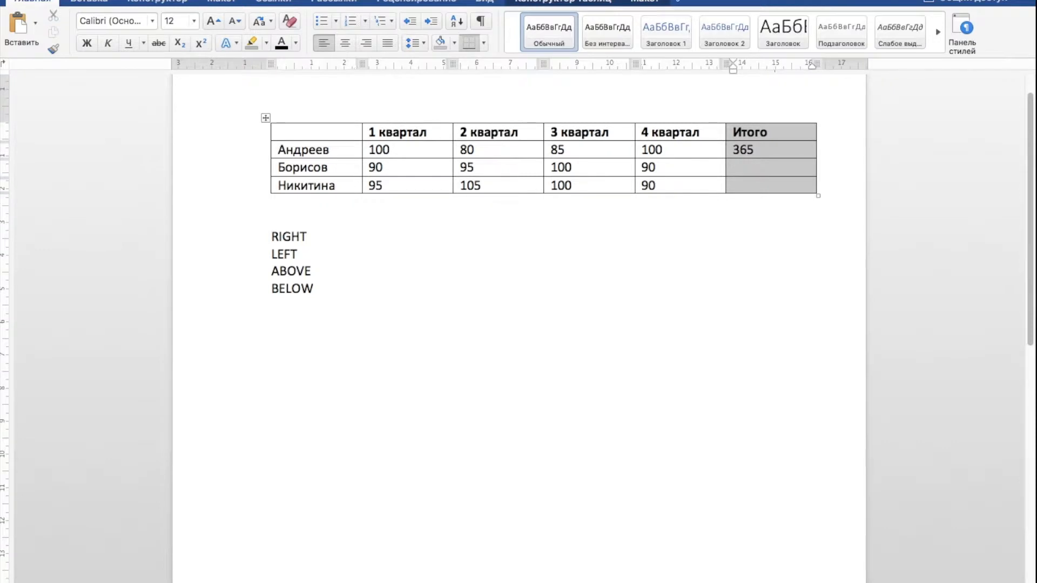
click(645, 2)
click(967, 44)
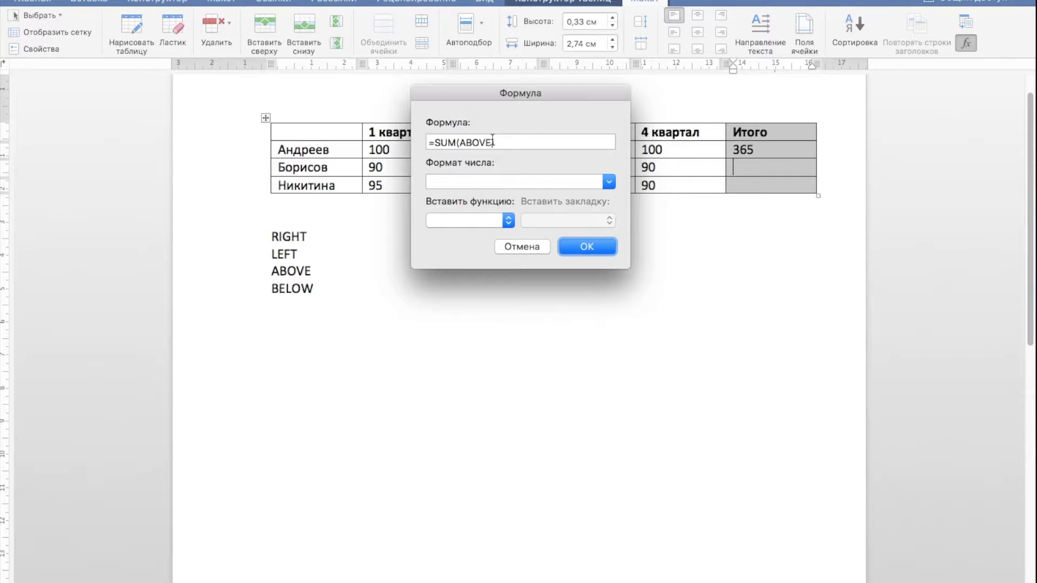
drag(492, 141, 462, 142)
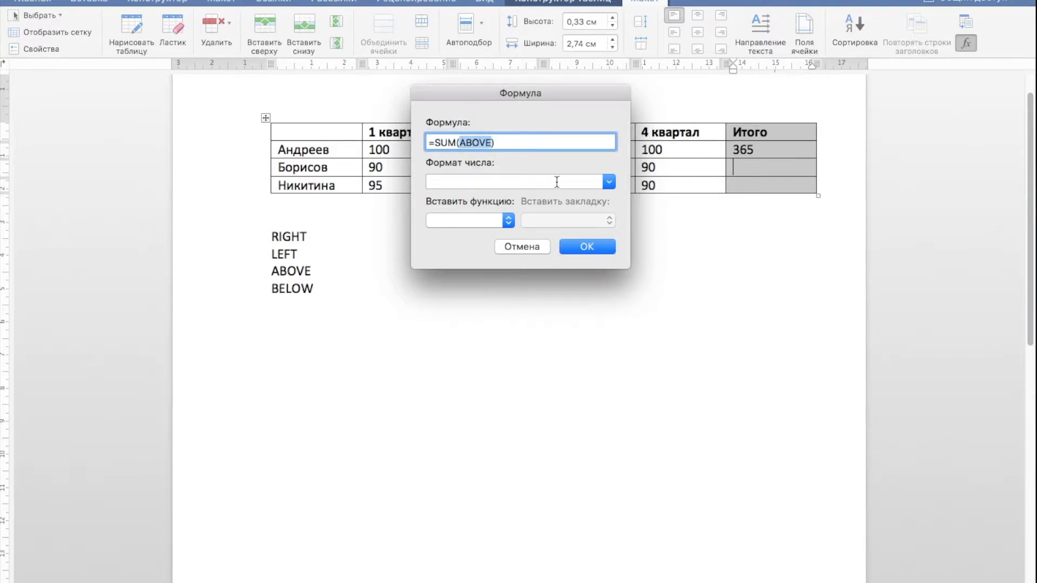
text(left)
click(585, 247)
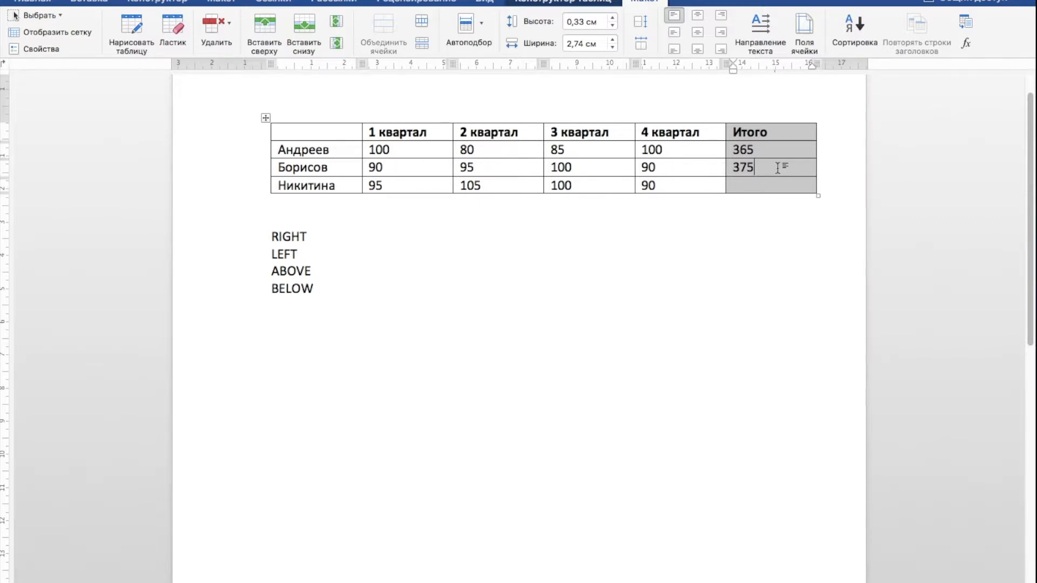
Step: Replace the formula in the second data row's "Итого" cell with =COUNT(left), using the built-in COUNT function
click(967, 43)
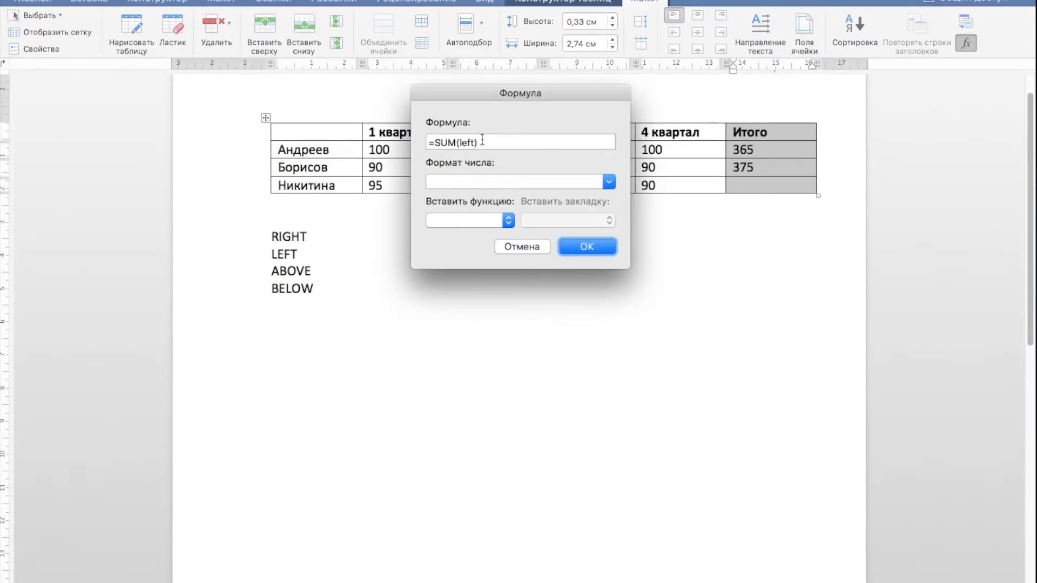
click(518, 142)
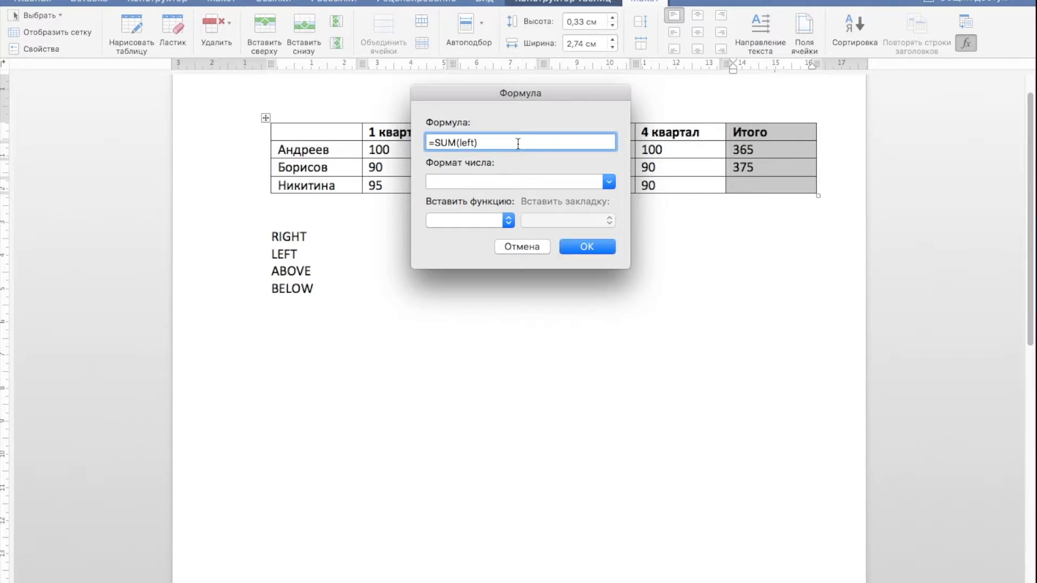
drag(518, 142, 346, 139)
key(BackSpace)
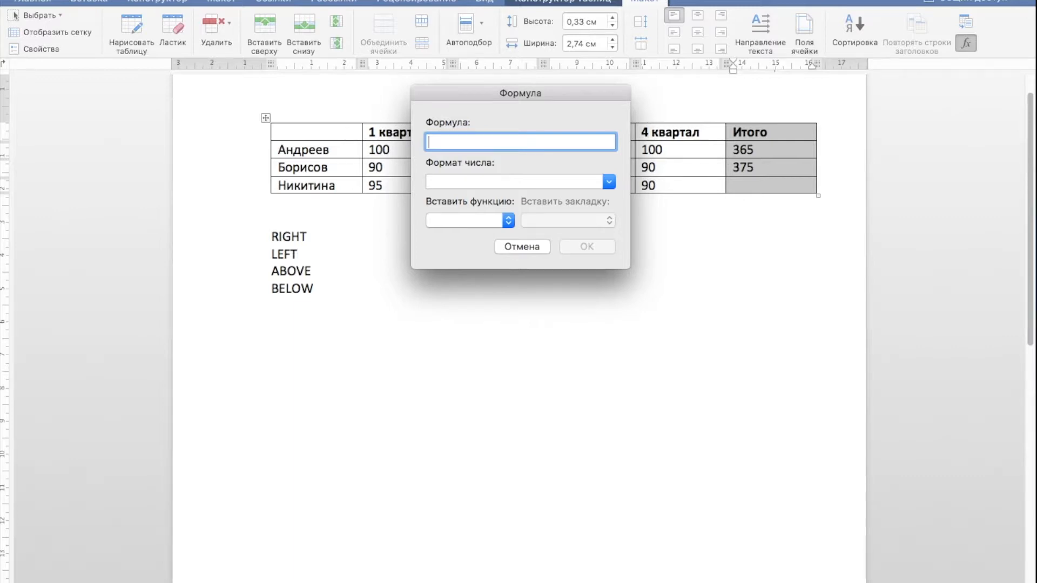
text(=)
click(511, 223)
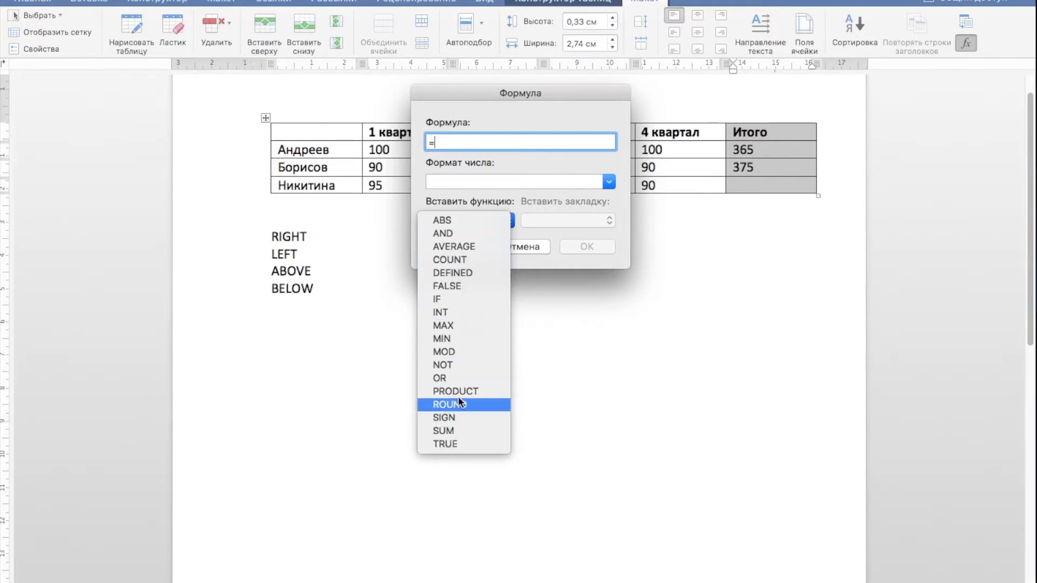
click(468, 260)
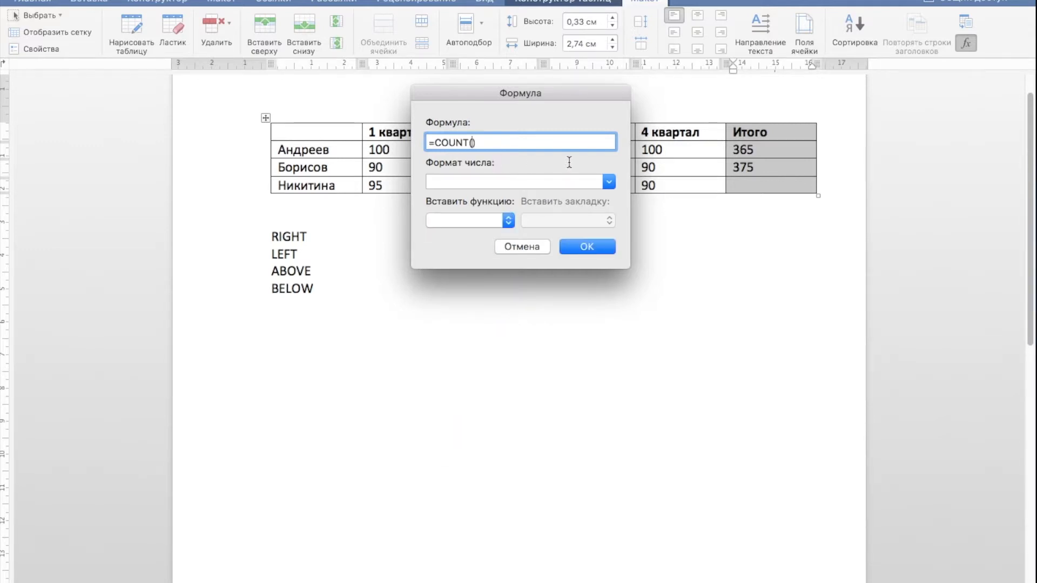
click(475, 142)
text(left)
click(588, 247)
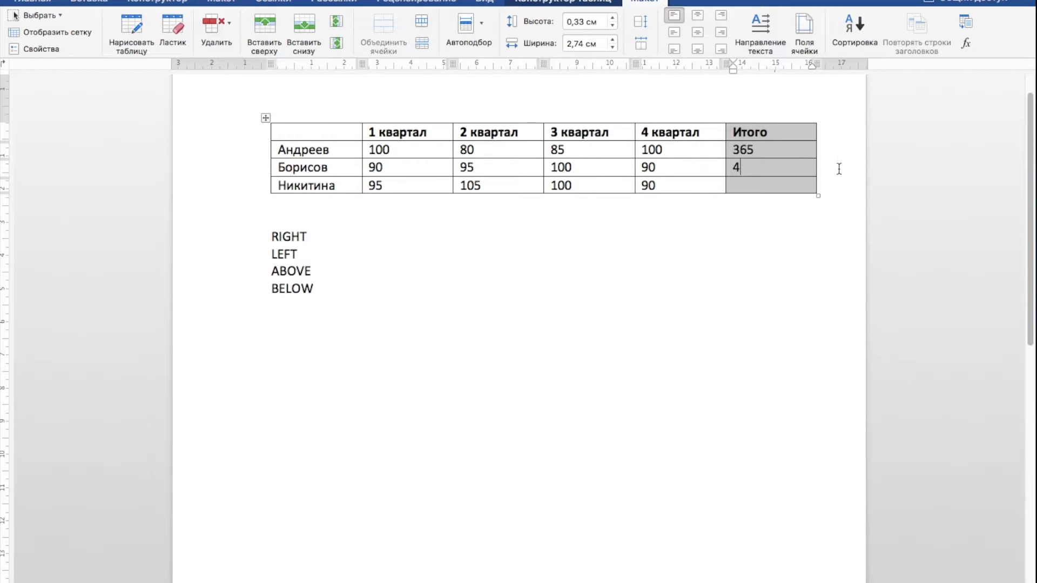
click(966, 43)
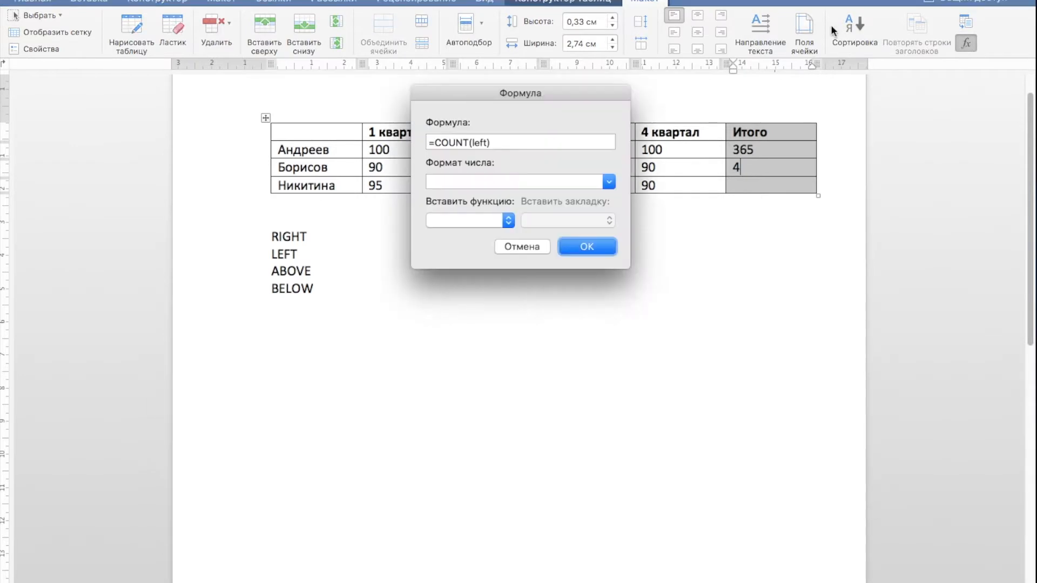
click(540, 141)
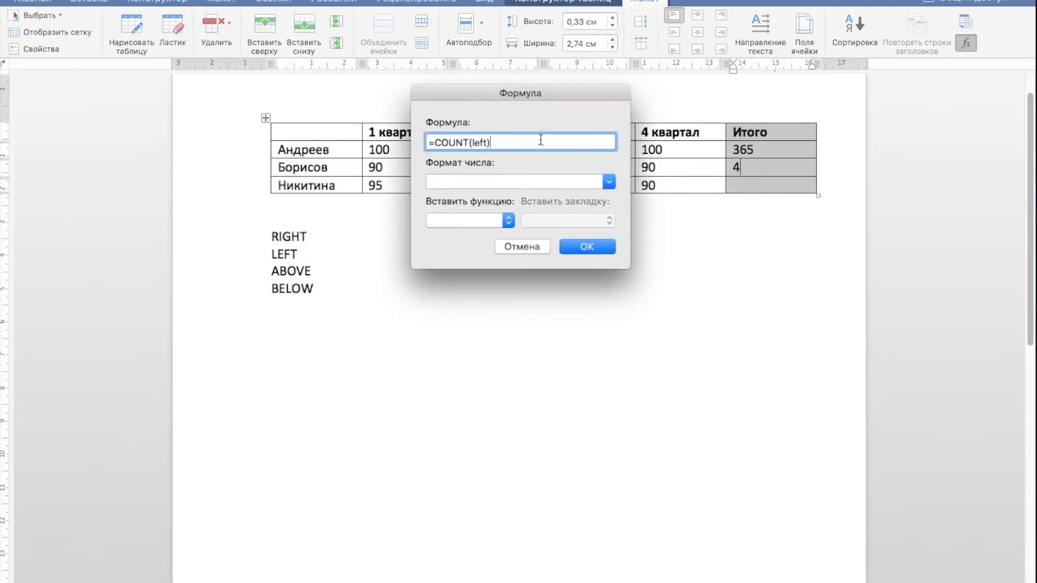
shift+click(434, 142)
key(BackSpace)
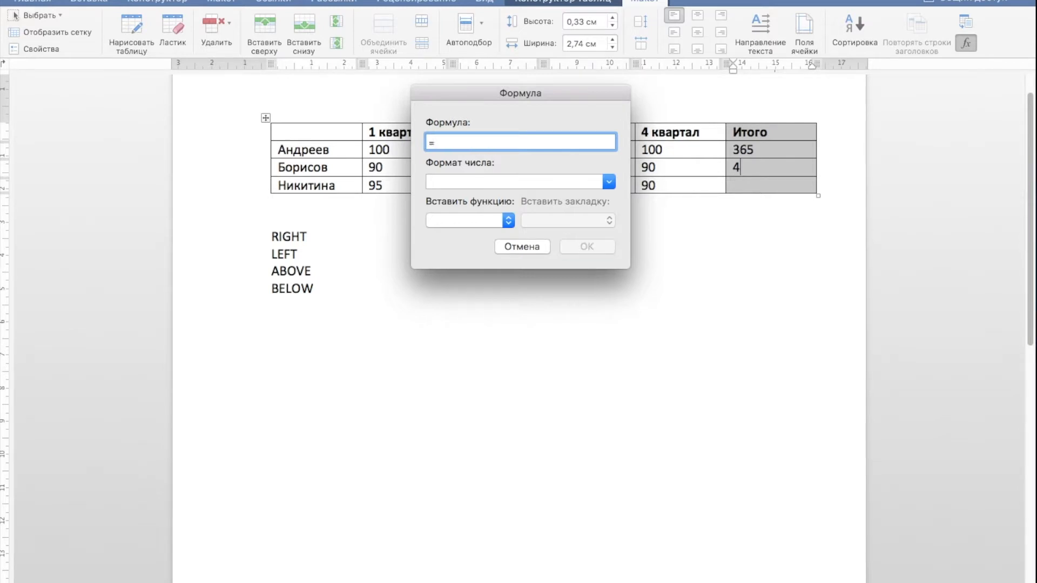
click(469, 219)
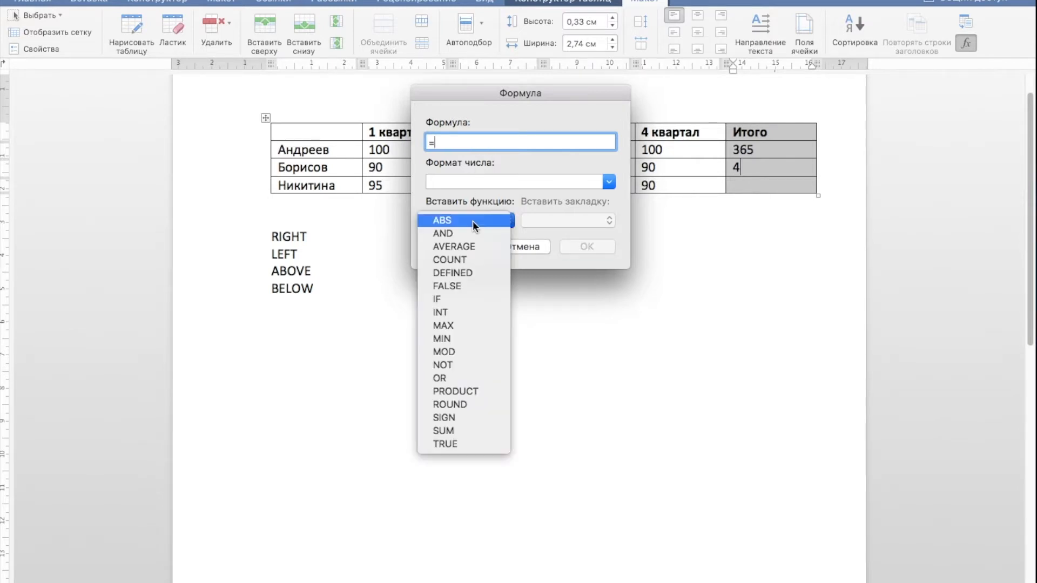
click(448, 430)
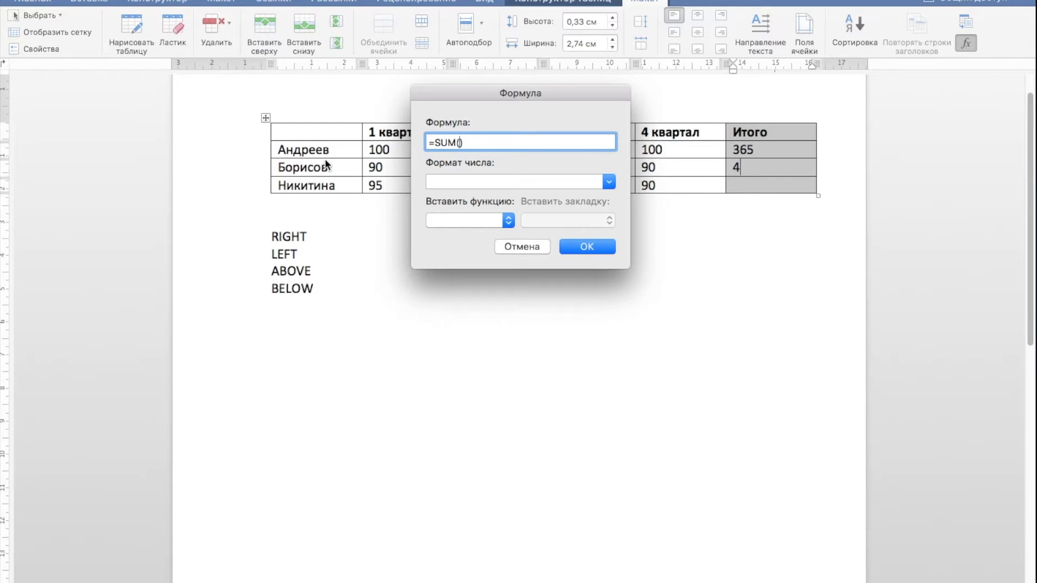
click(521, 247)
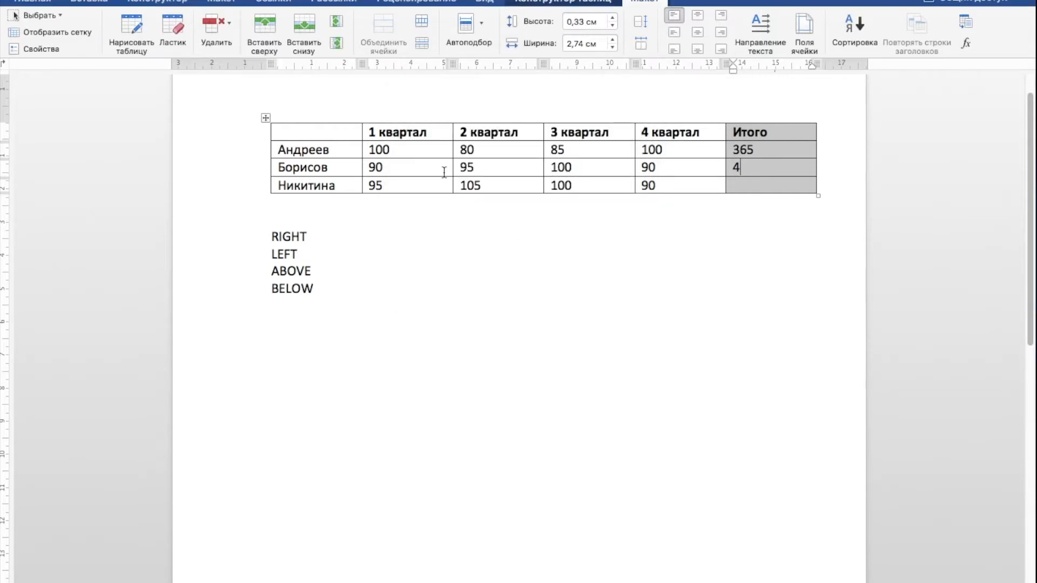
click(319, 131)
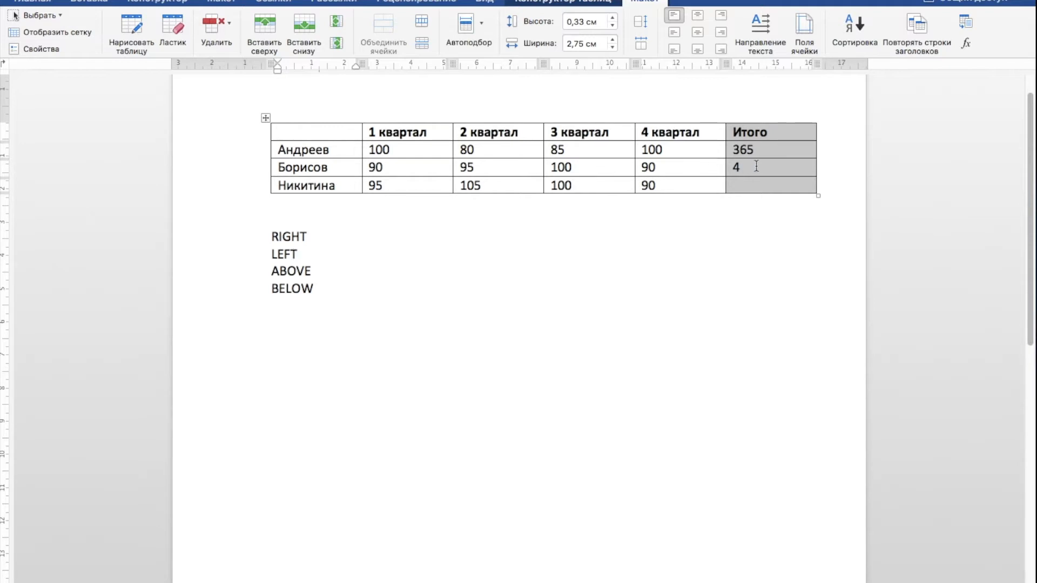
click(347, 171)
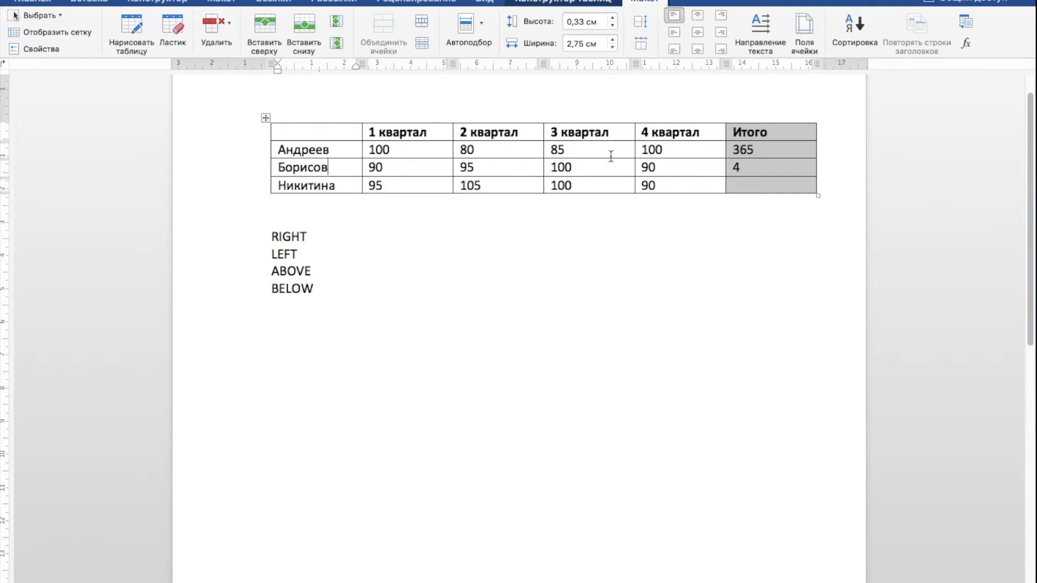
Step: Replace the formula in the second data row's "Итого" cell with =SUM(b3:e3), using the built-in SUM function
click(786, 167)
click(965, 43)
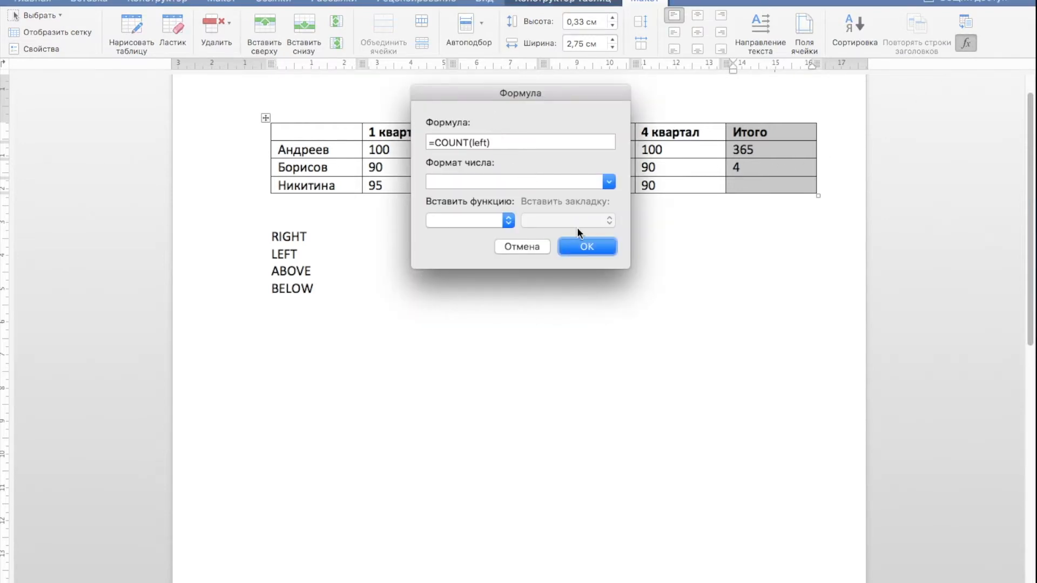
drag(491, 143, 426, 136)
text(=)
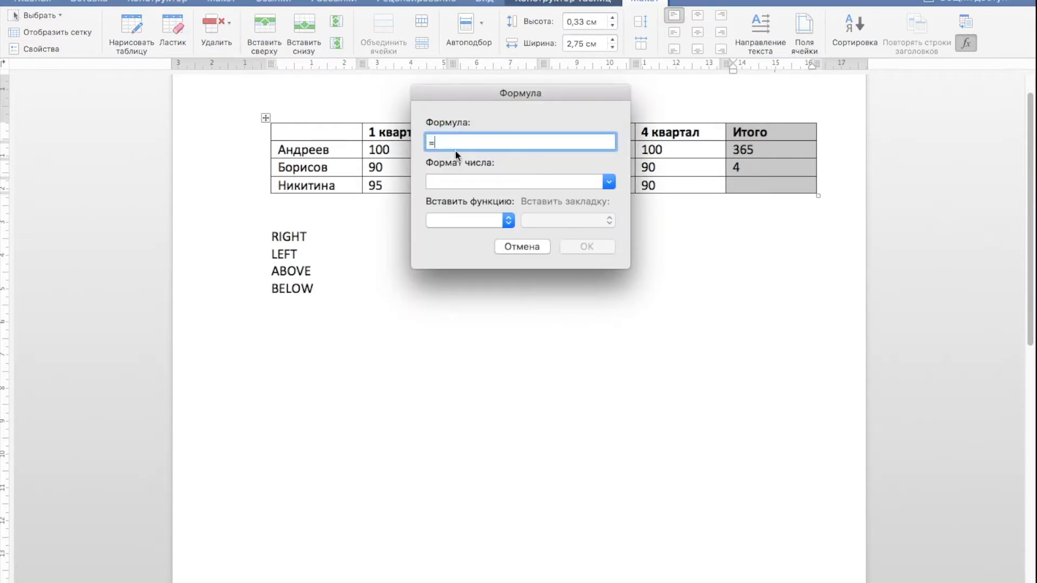
click(508, 220)
click(449, 430)
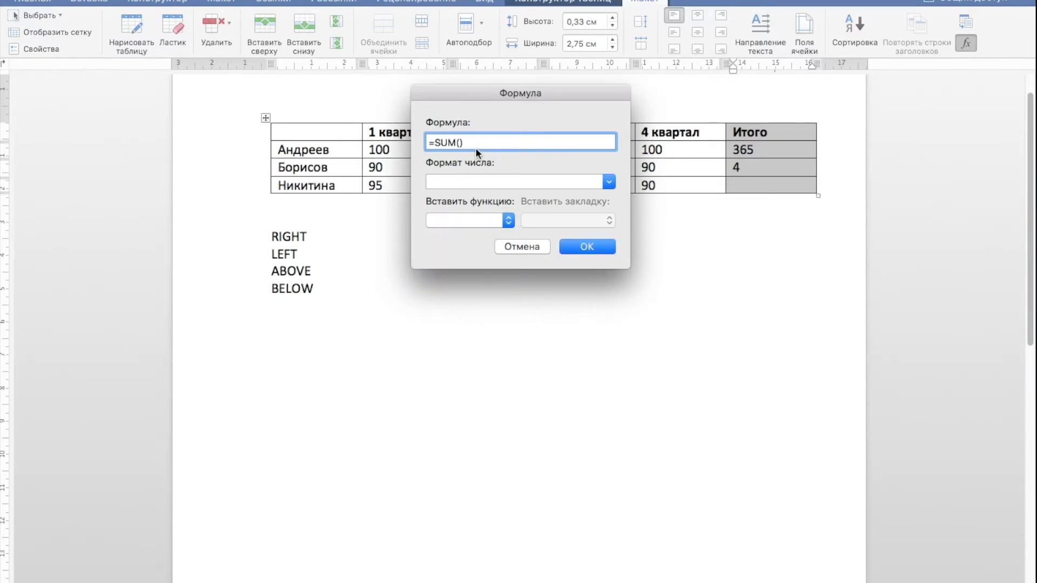
text(3:b)
key(BackSpace)
text(e3)
click(588, 247)
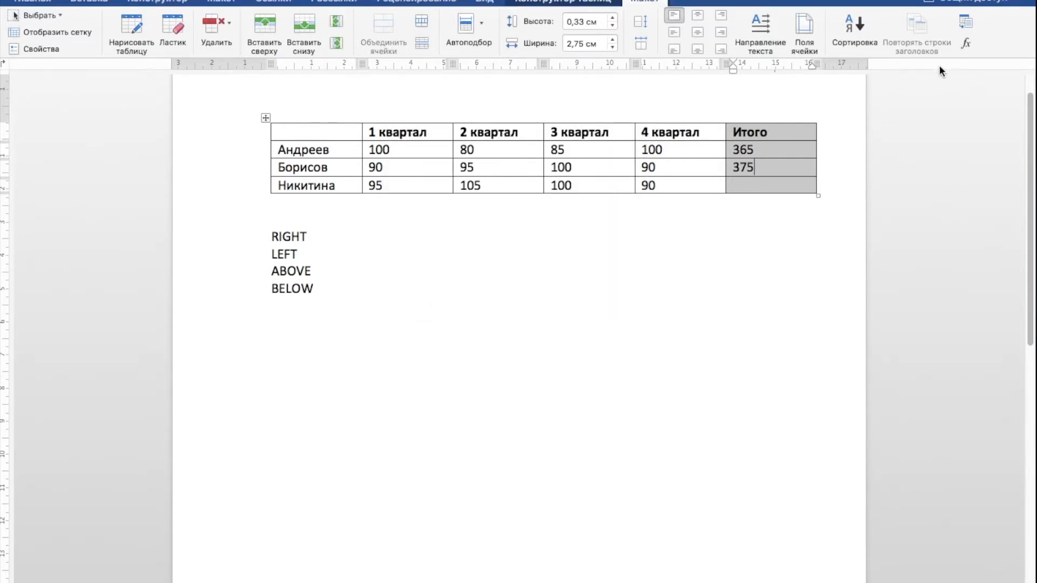
Step: Try absolute references in the second data row's "Итого" formula, editing it to =SUM($b$3:$e$3)
click(970, 42)
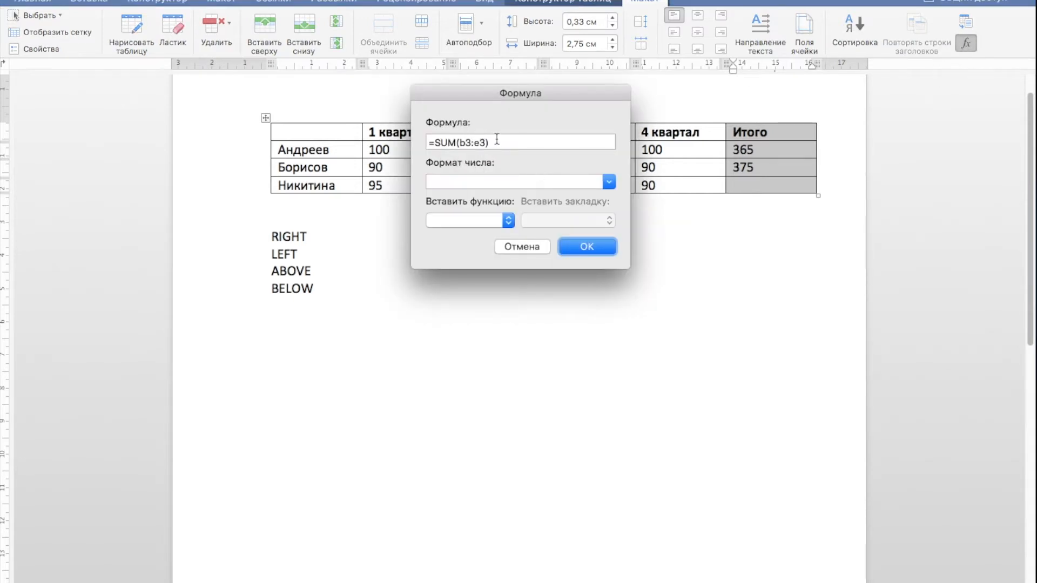
click(496, 220)
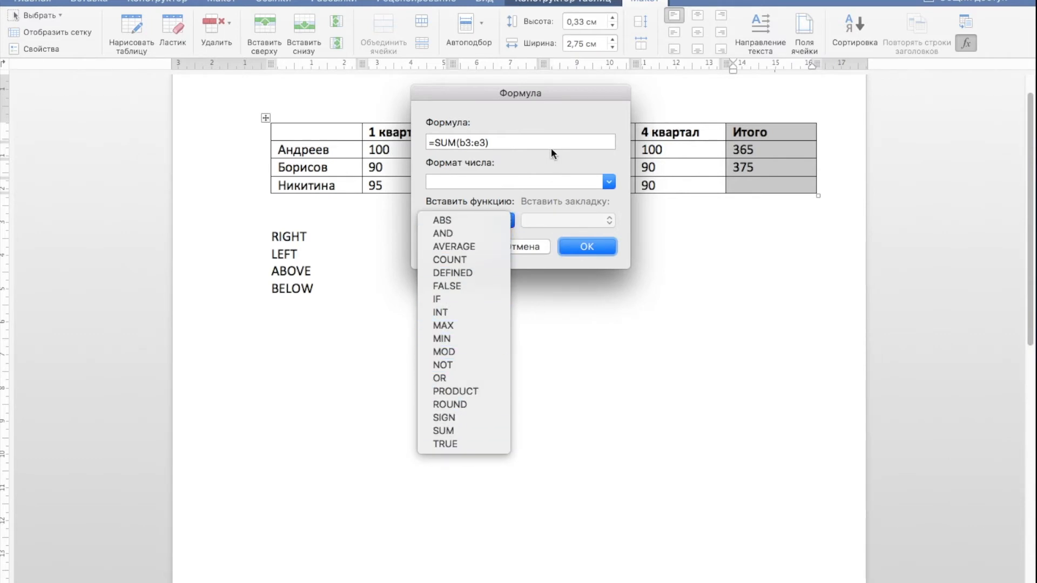
click(540, 123)
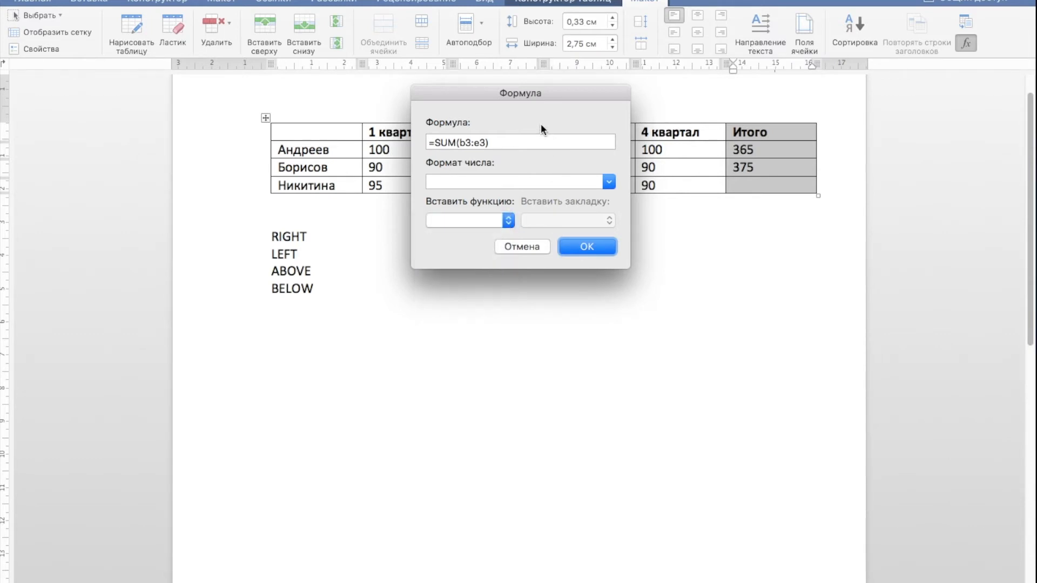
click(460, 143)
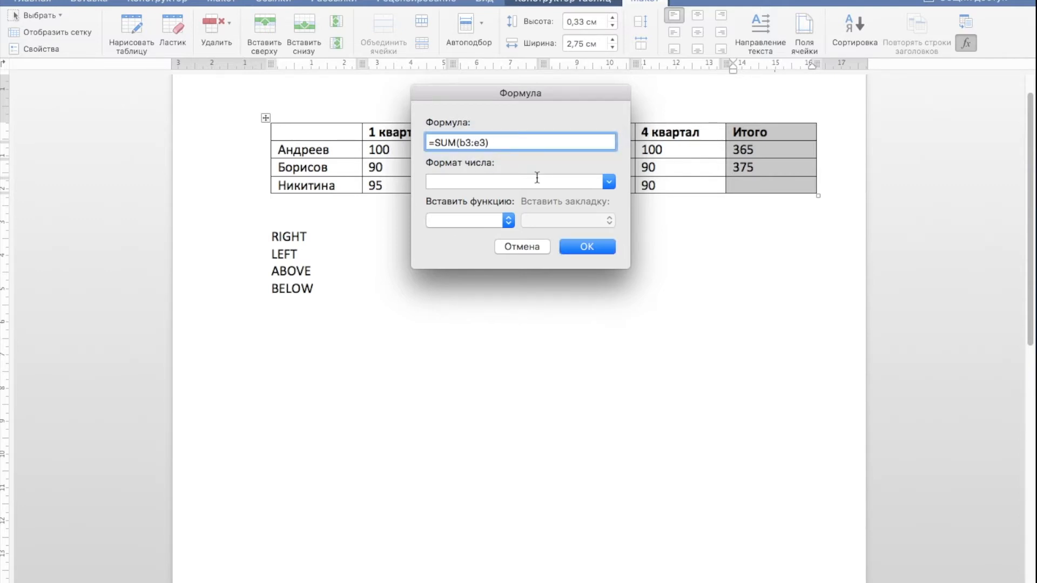
text($)
key(Right)
text($)
key(Right)
key(Right)
text($)
key(Right)
text($)
Step: Remove all dollar signs from the second data row's formula and accept it as =SUM(b3:e3)
key(BackSpace)
key(Left)
key(BackSpace)
key(Left)
key(BackSpace)
key(Left)
key(BackSpace)
click(587, 246)
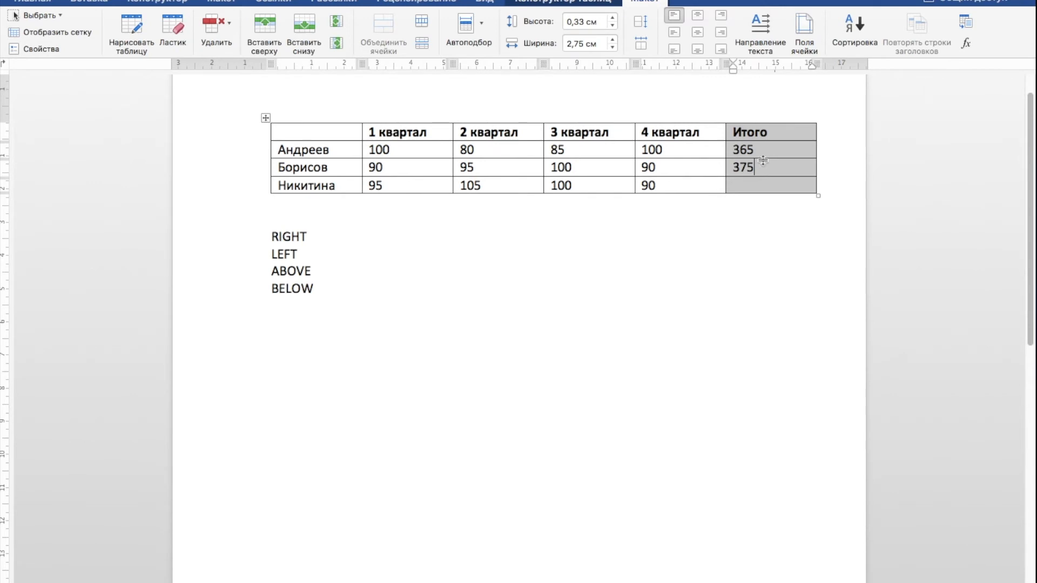
Step: Insert the formula =SUM(left) into the "Итого" cell of the third data row
click(765, 187)
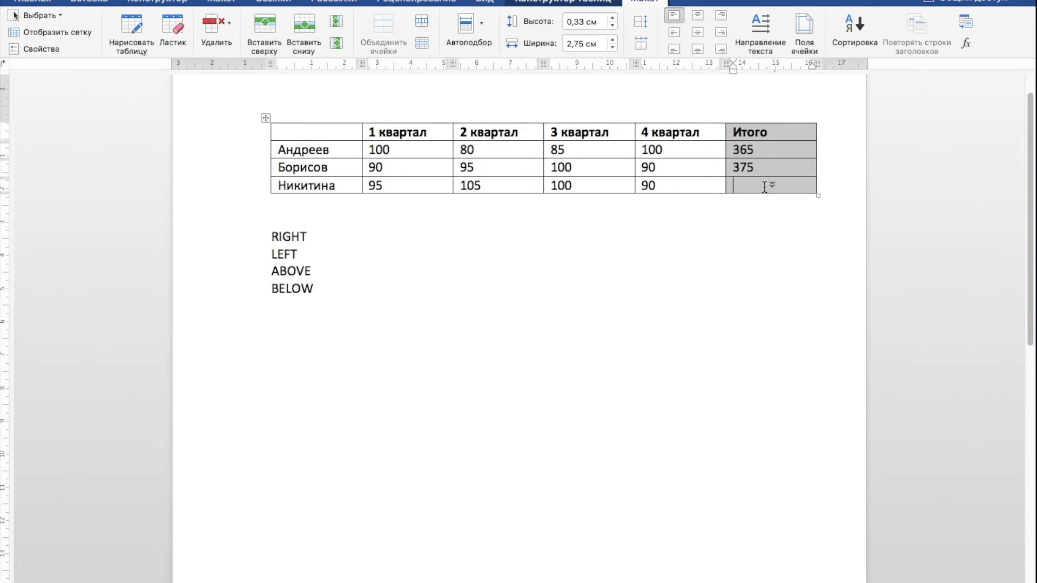
click(967, 44)
drag(492, 143, 463, 140)
text(left)
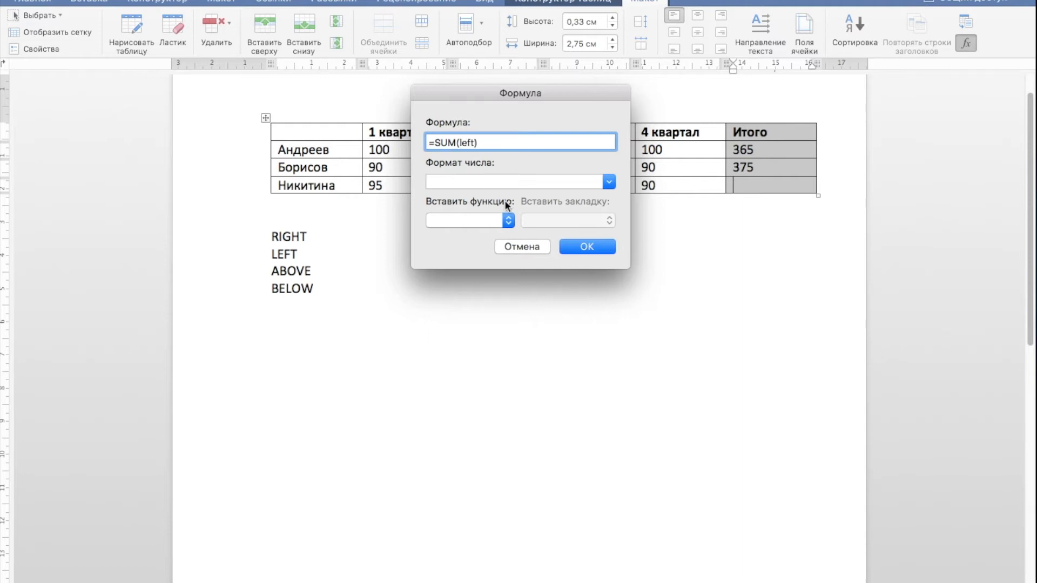
click(577, 247)
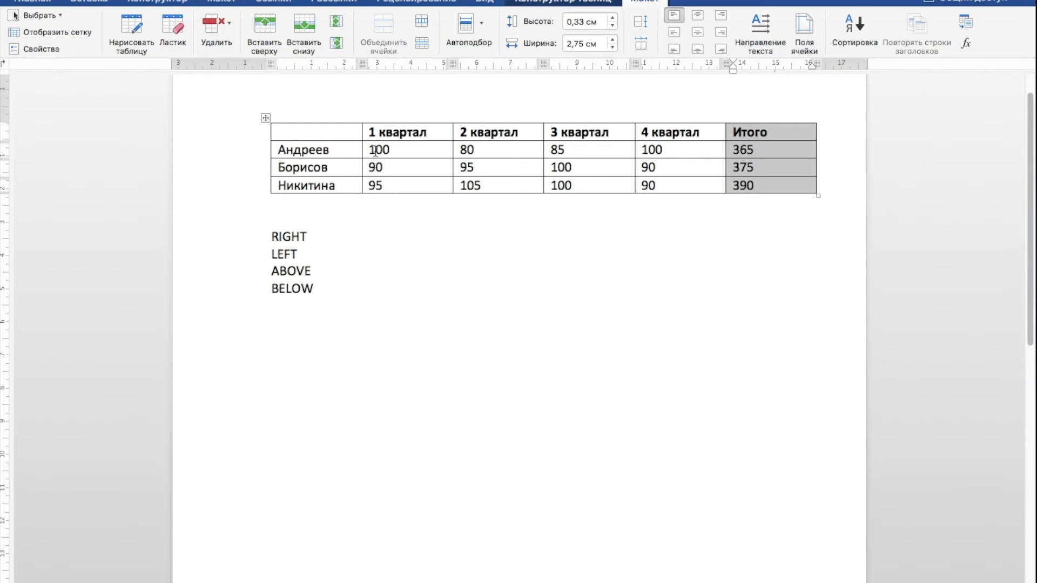
Step: Change the "1 квартал" values to 200, 190 and 195 in the first, second and third data rows
click(386, 184)
text(1)
click(371, 186)
text(1)
drag(376, 150, 370, 150)
text(2)
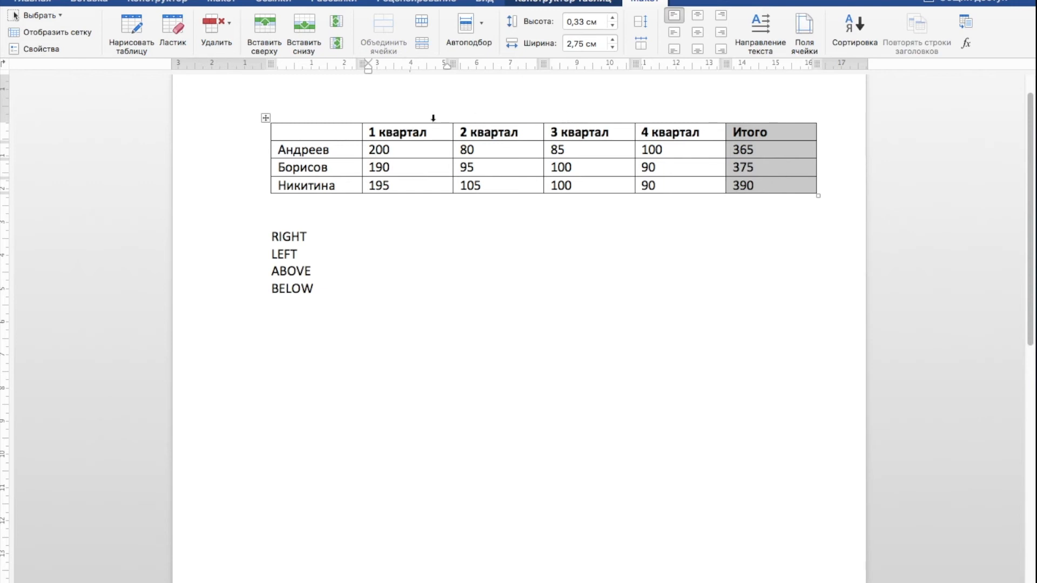
Step: Try 1000000 as the first data row's "1 квартал" value, and restore it to 200
key(BackSpace)
text(10000)
click(502, 170)
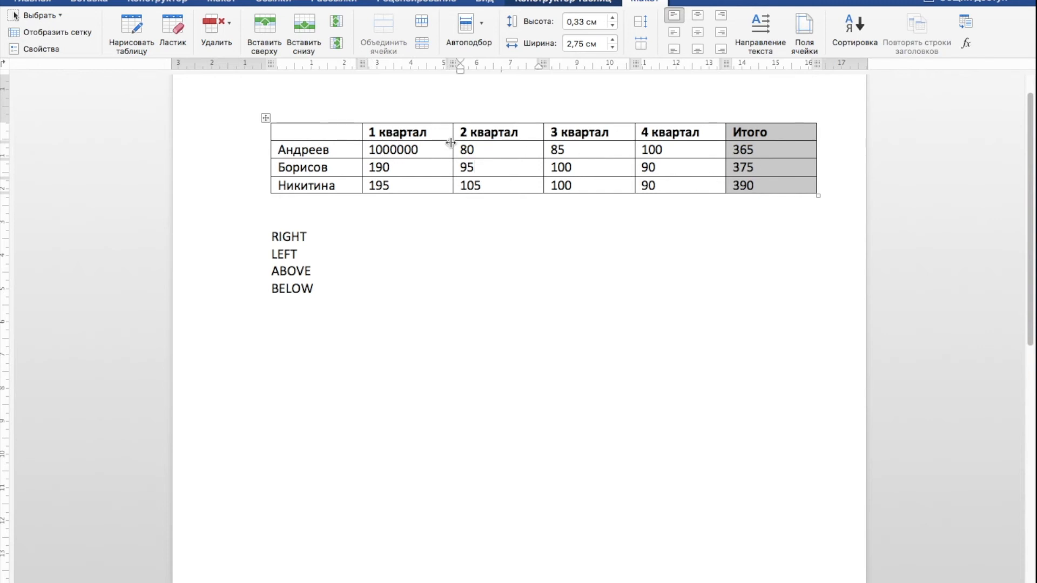
drag(429, 151, 355, 150)
click(404, 151)
drag(420, 150, 369, 151)
text(200)
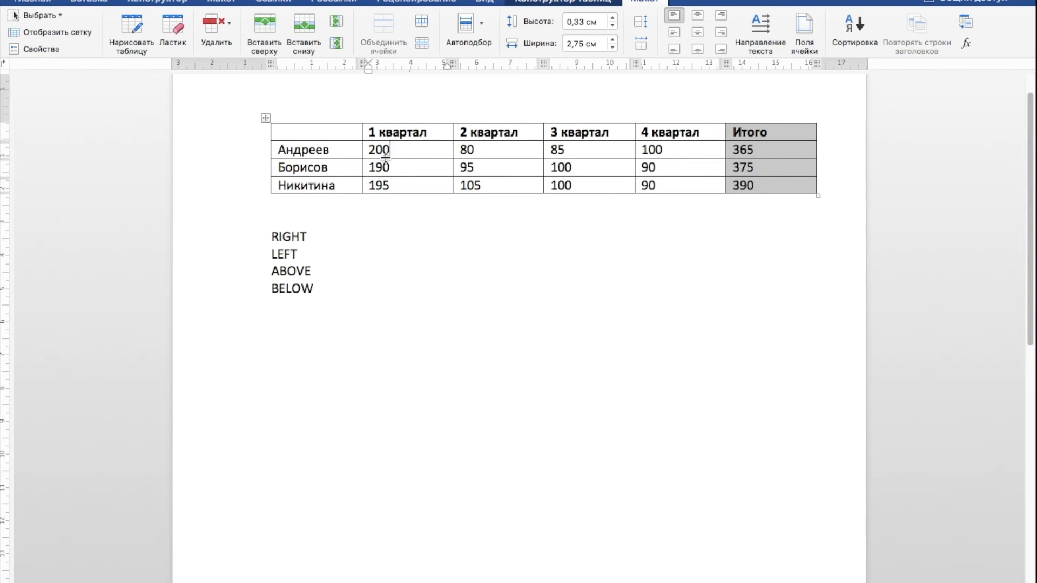
Step: Update the formula field in the first data row's "Итого" cell, and update all fields of the whole table at once
right_click(743, 149)
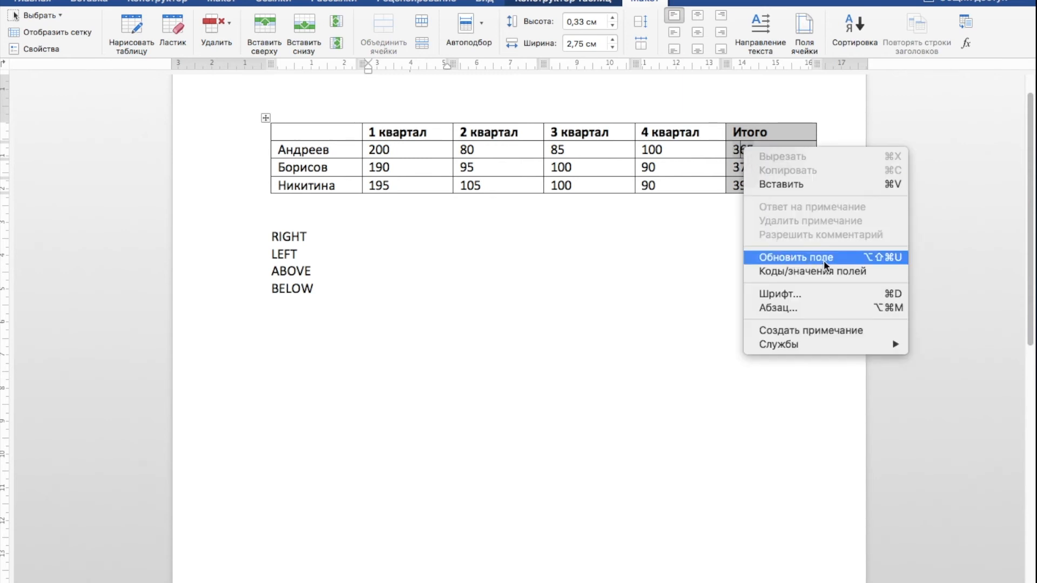
click(803, 259)
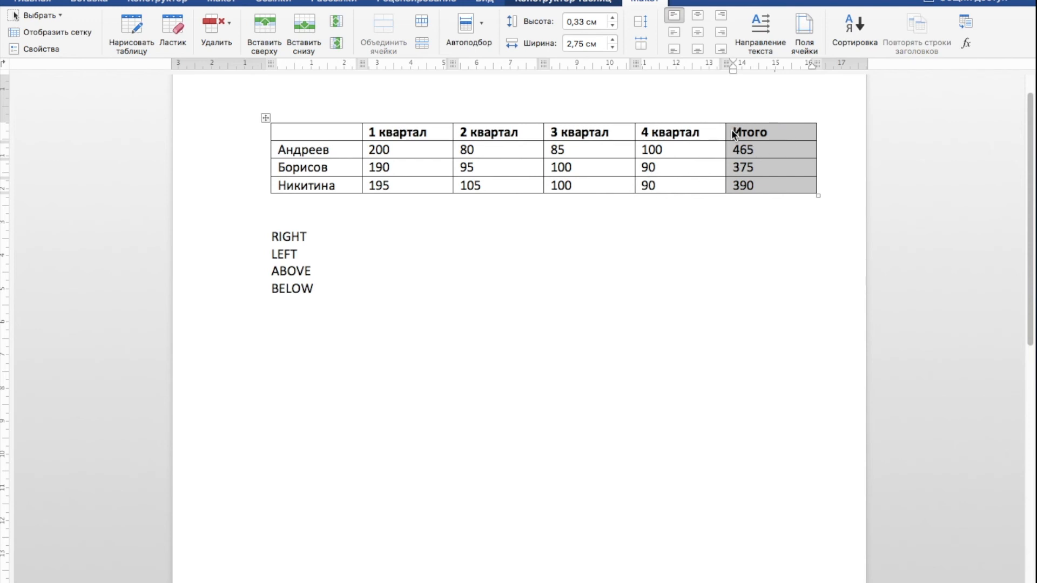
drag(731, 148, 753, 189)
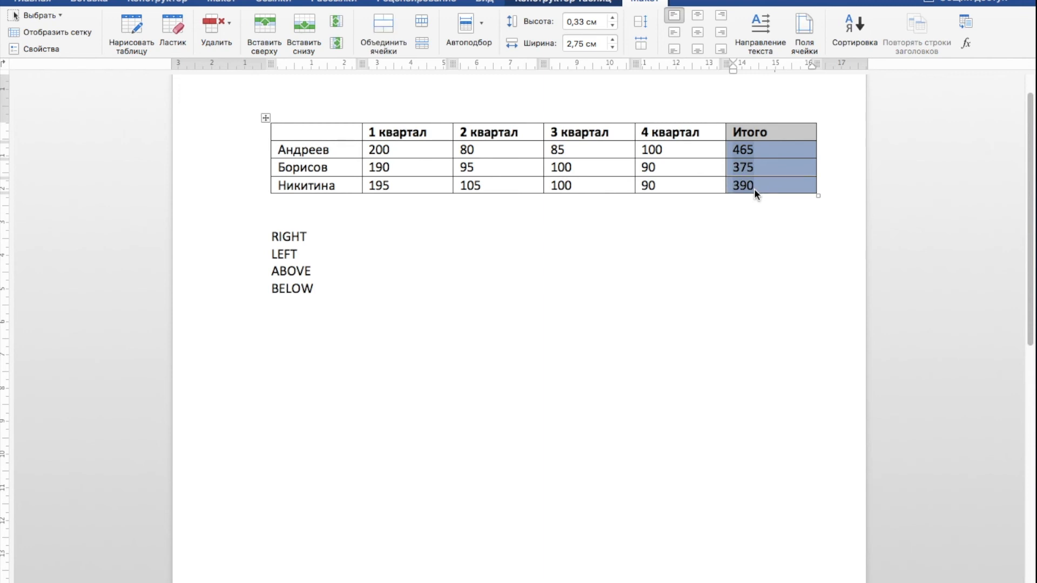
click(267, 119)
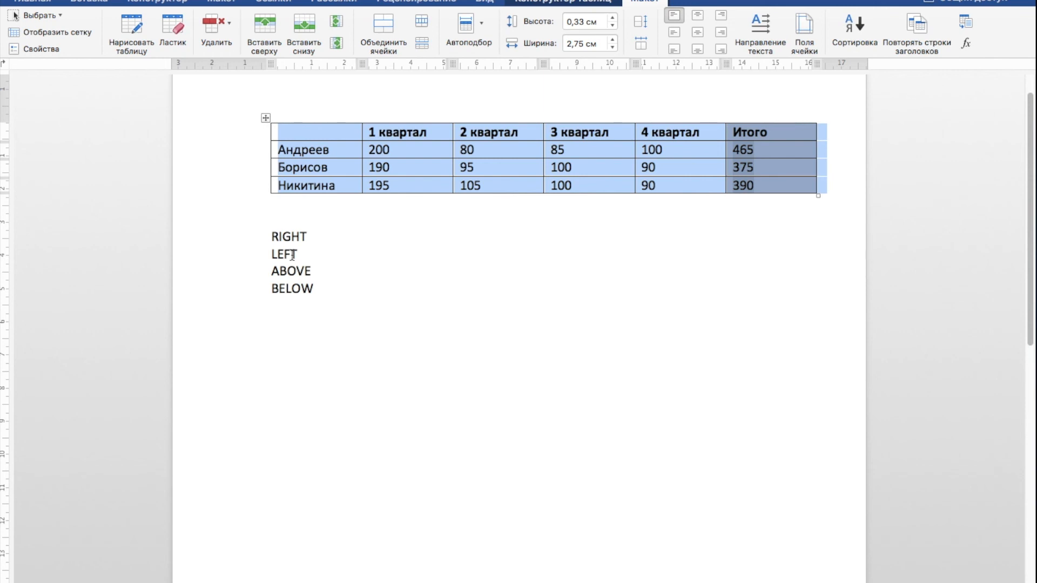
key(F9)
click(767, 173)
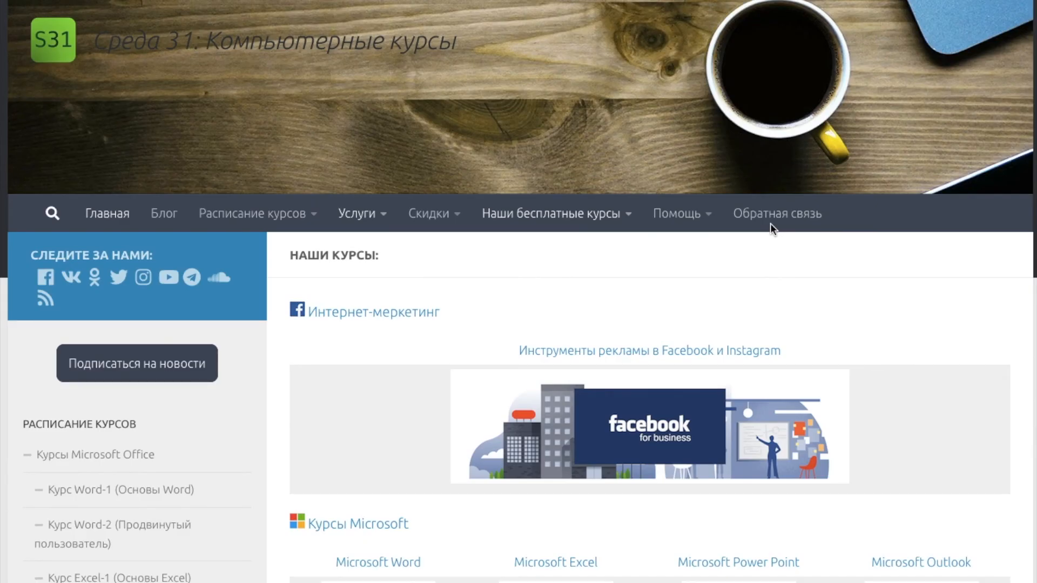
scroll(771, 224, down, 1)
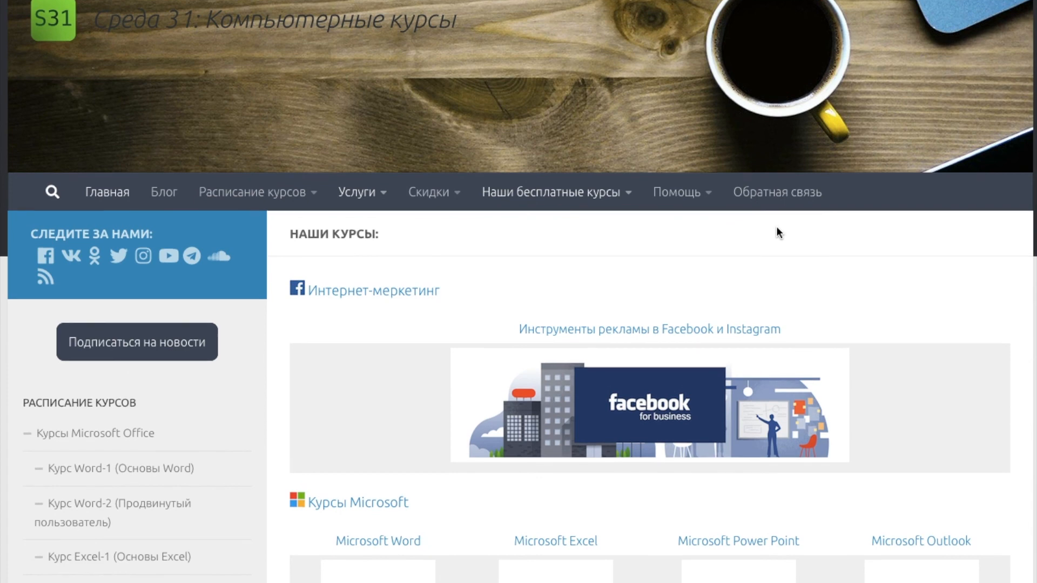
scroll(778, 231, down, 2)
scroll(778, 229, down, 3)
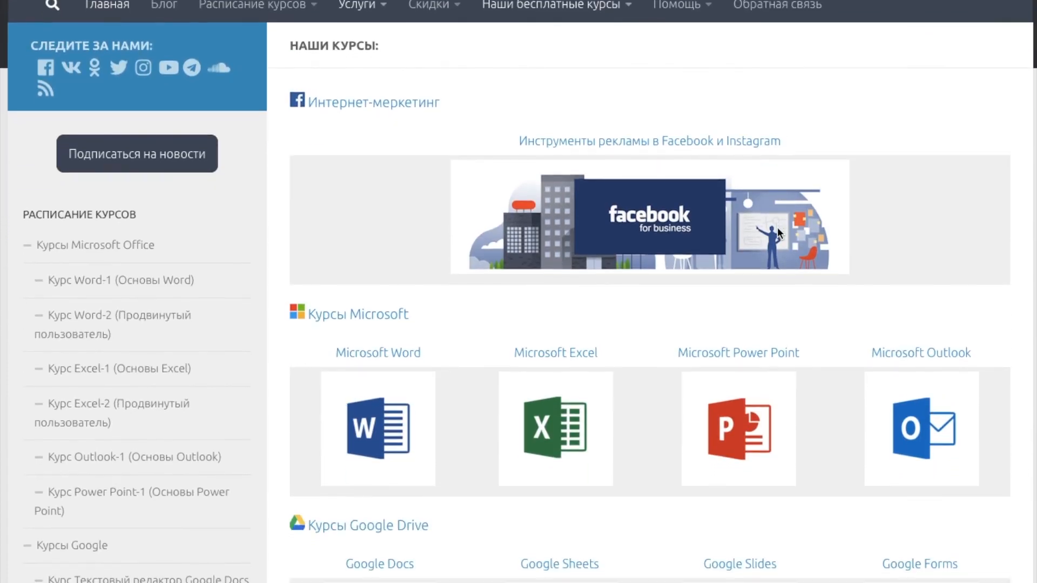
scroll(778, 233, down, 5)
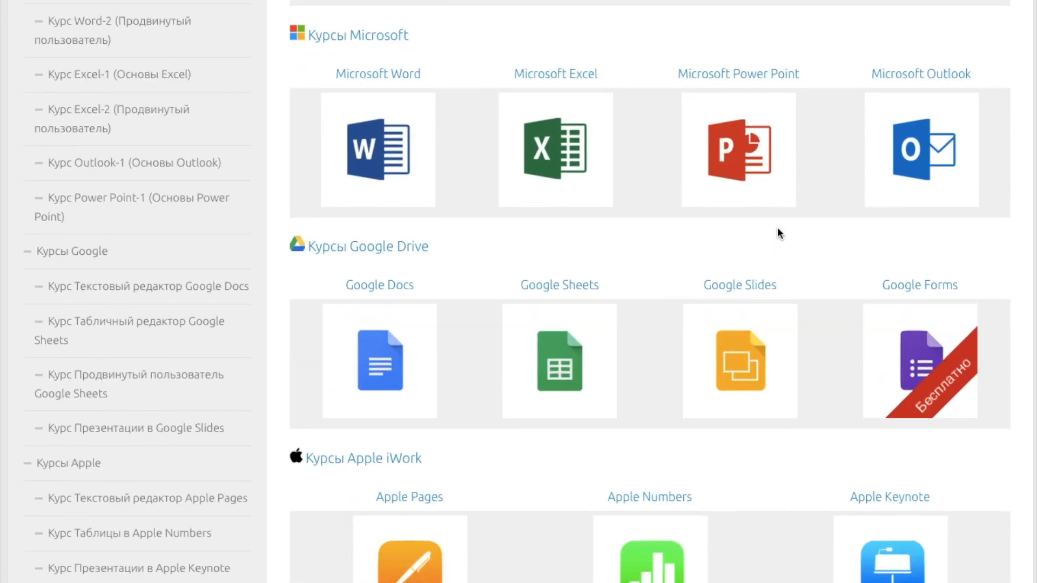
scroll(778, 232, down, 2)
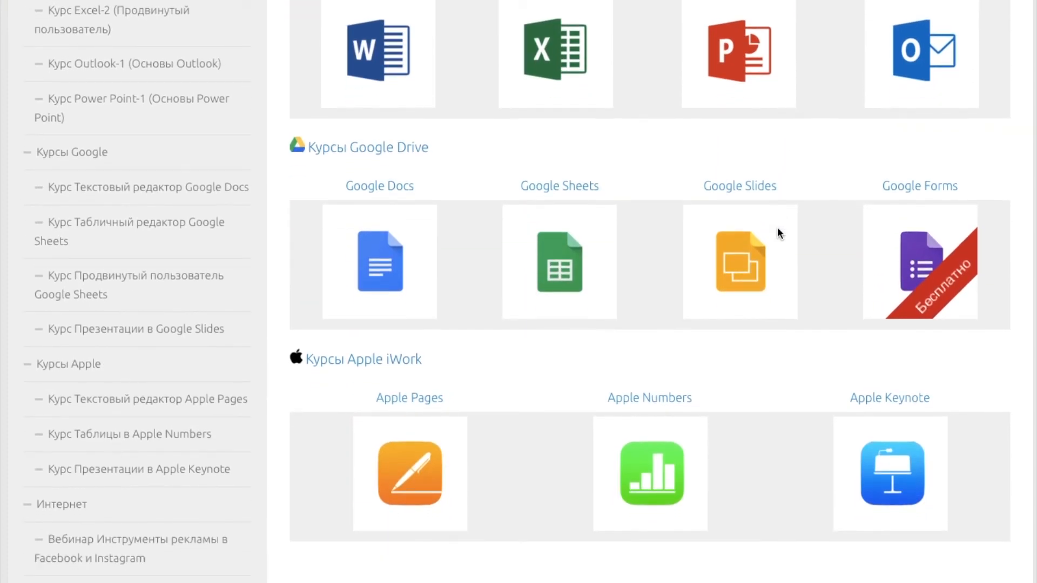
scroll(777, 233, down, 1)
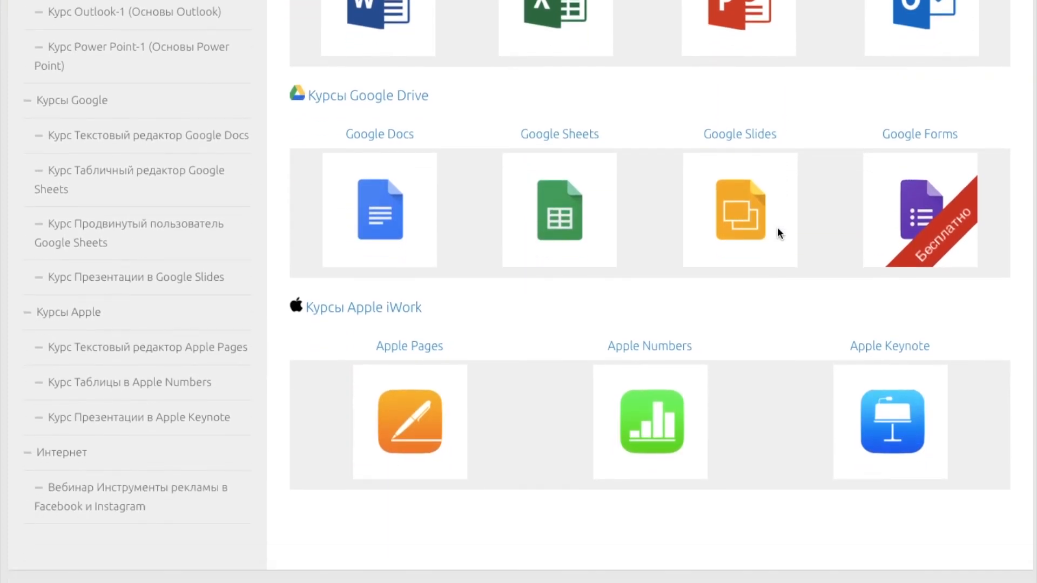